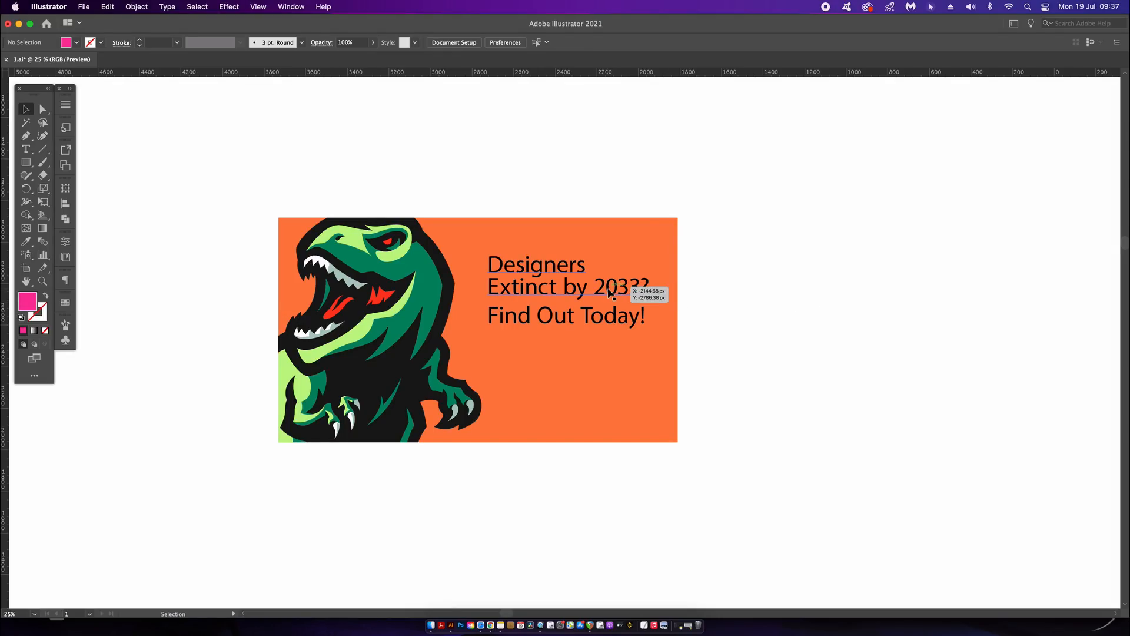
Step: Show the Character settings beside the artboard and move the "Find Out Today!" line further below the headline
key(super+t)
drag(997, 159, 835, 196)
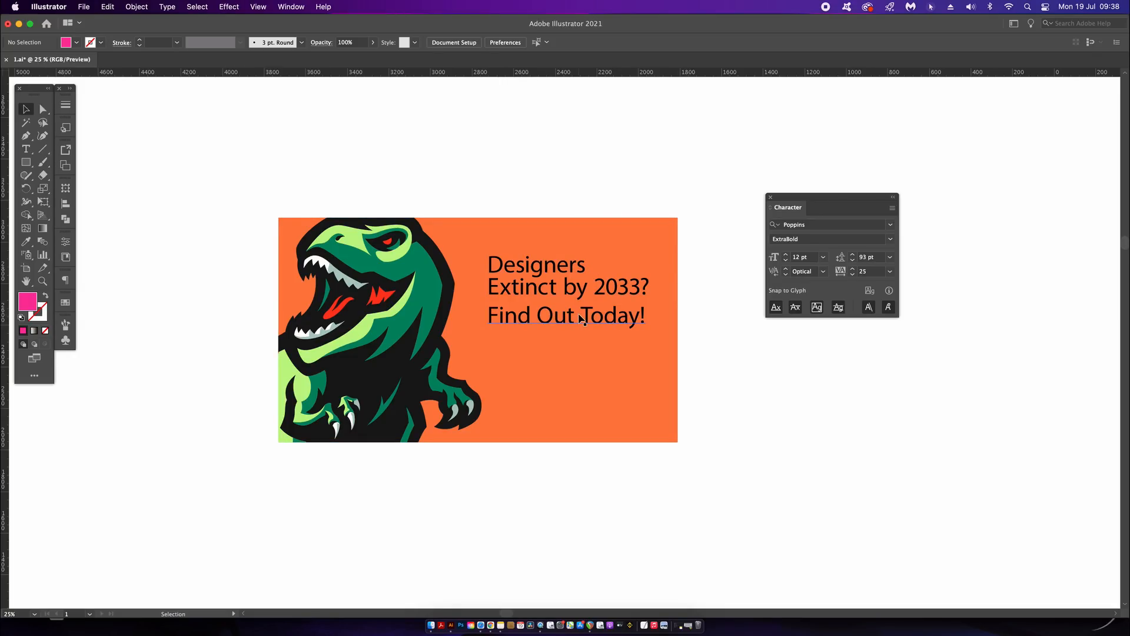
drag(589, 321, 590, 349)
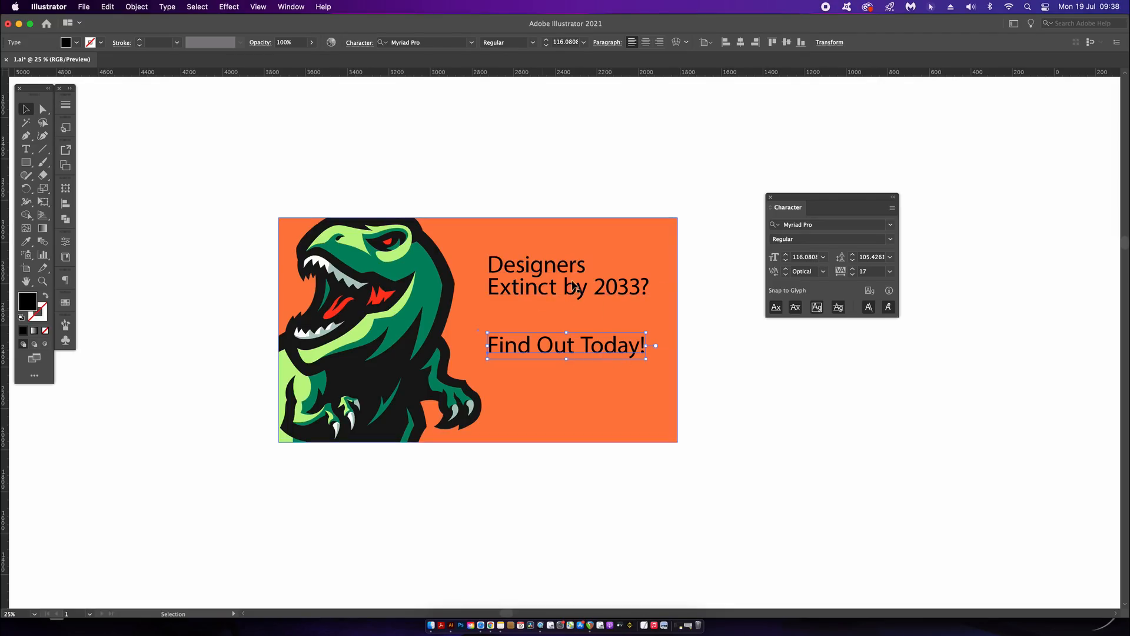
Step: Break the headline onto a new line before "2033?" and change its case to uppercase
key(t)
click(594, 286)
key(Return)
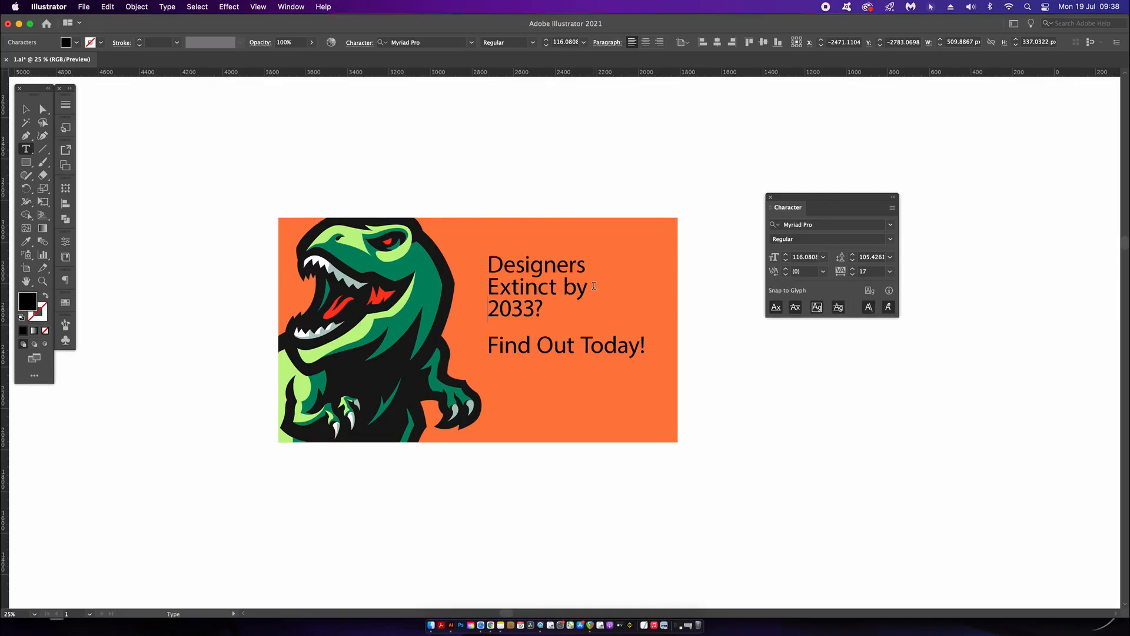
click(25, 108)
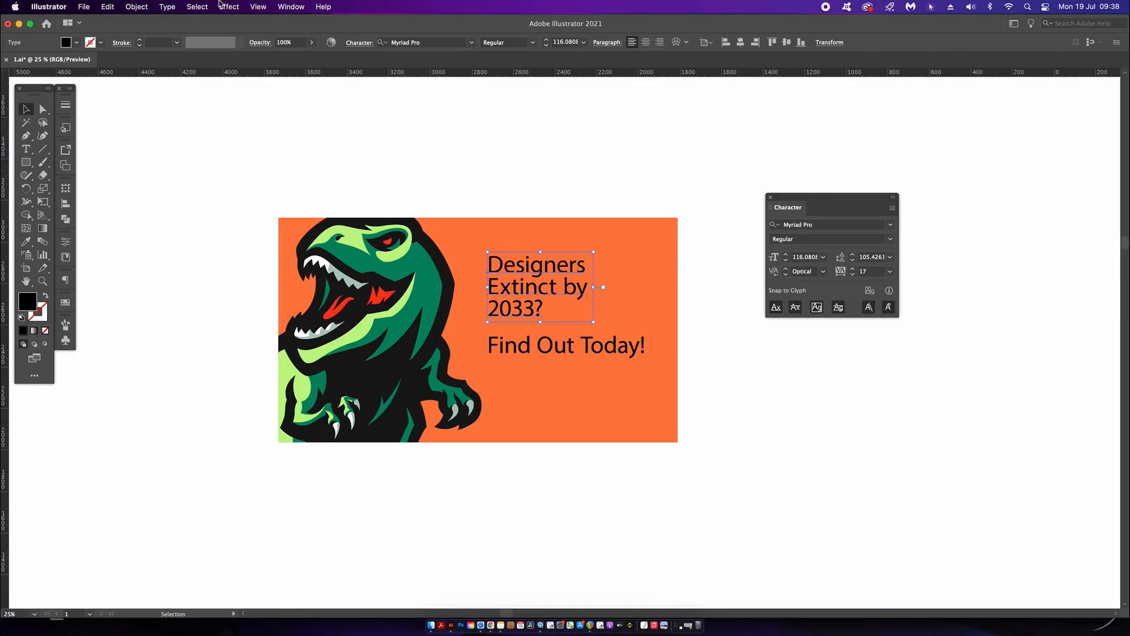
click(164, 6)
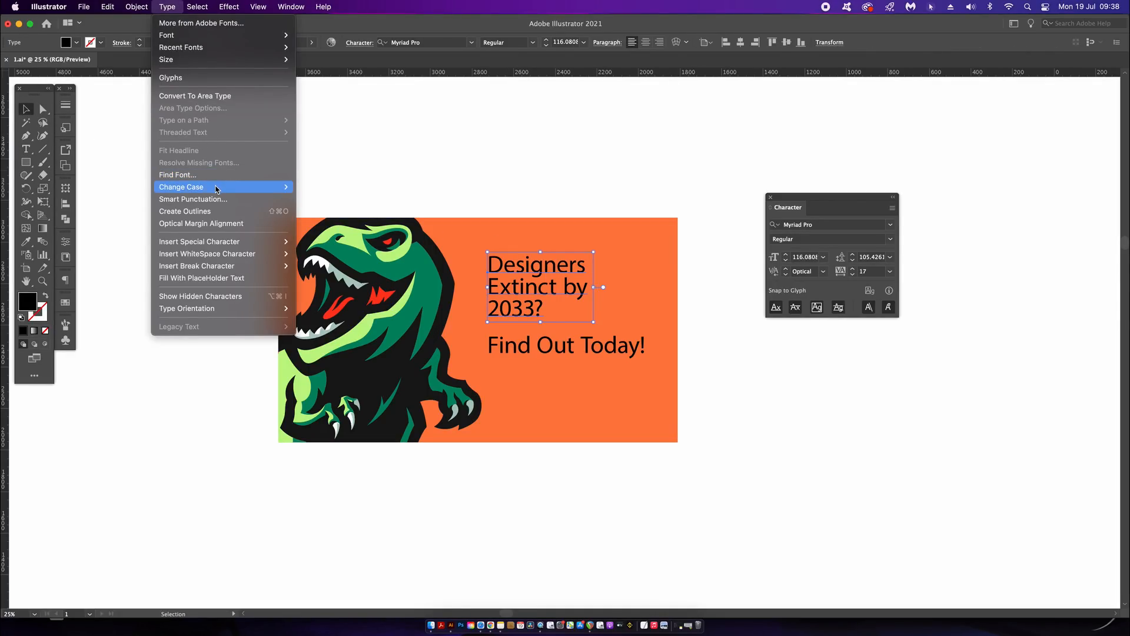
mouse_move(217, 188)
click(321, 187)
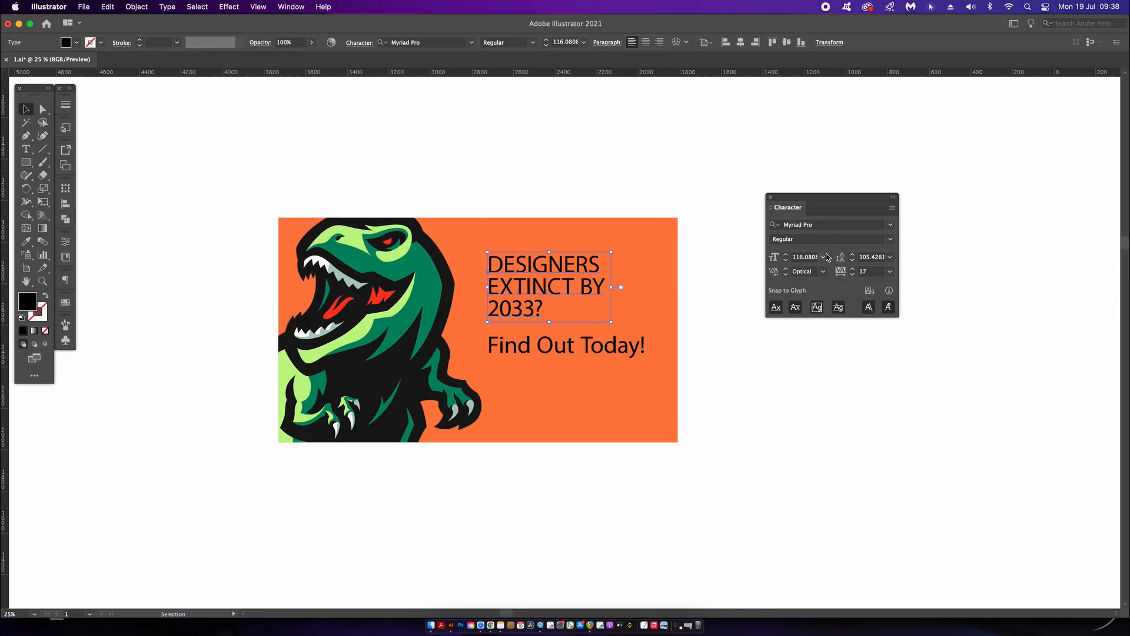
Step: Set the headline in Oswald HeavyItalic with tracking of -25
click(890, 226)
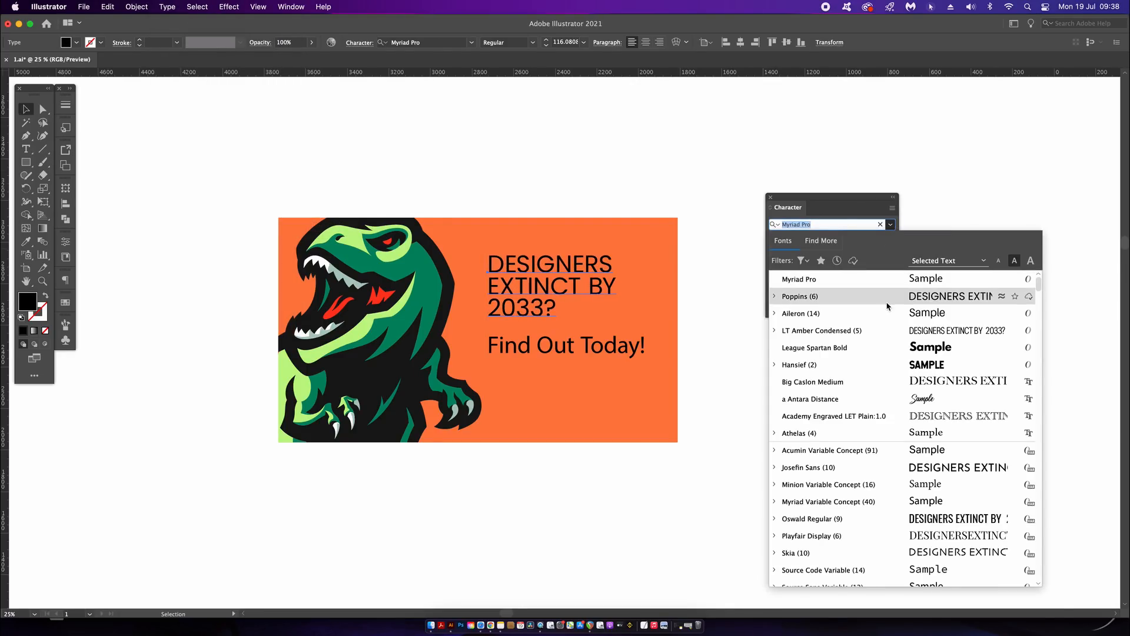
scroll(880, 333, down, 1)
scroll(879, 335, up, 1)
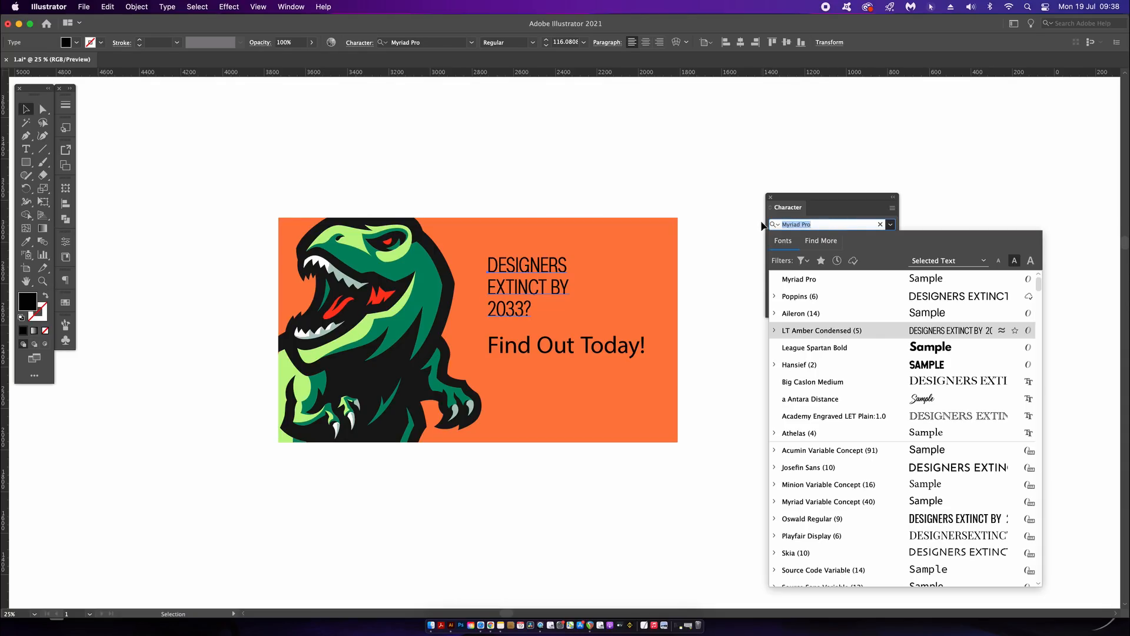
text(osw)
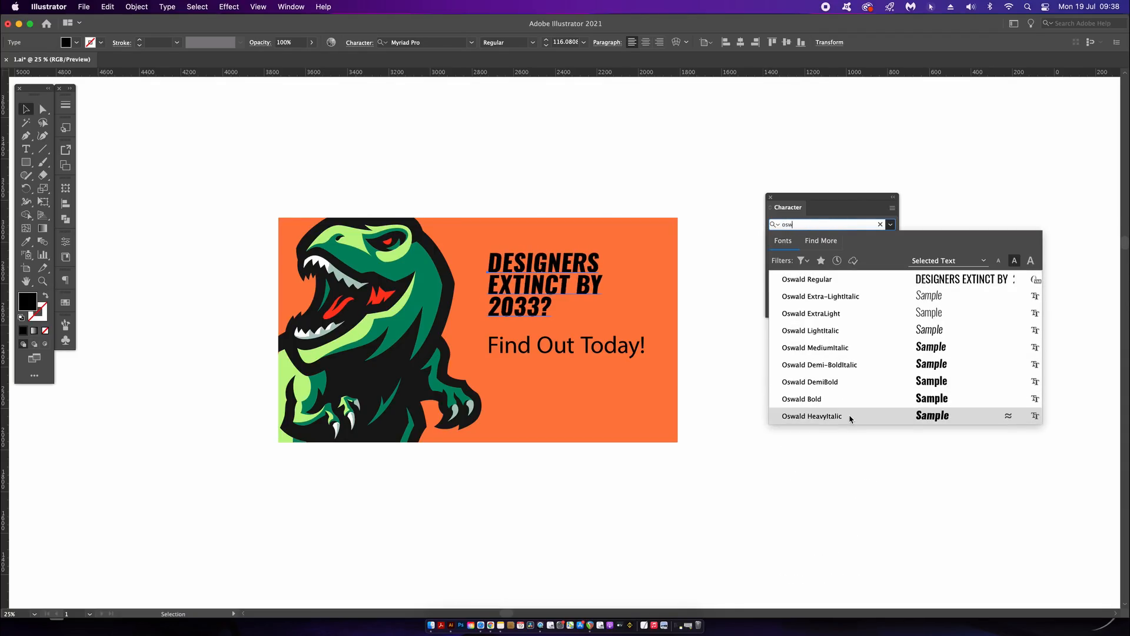
click(849, 417)
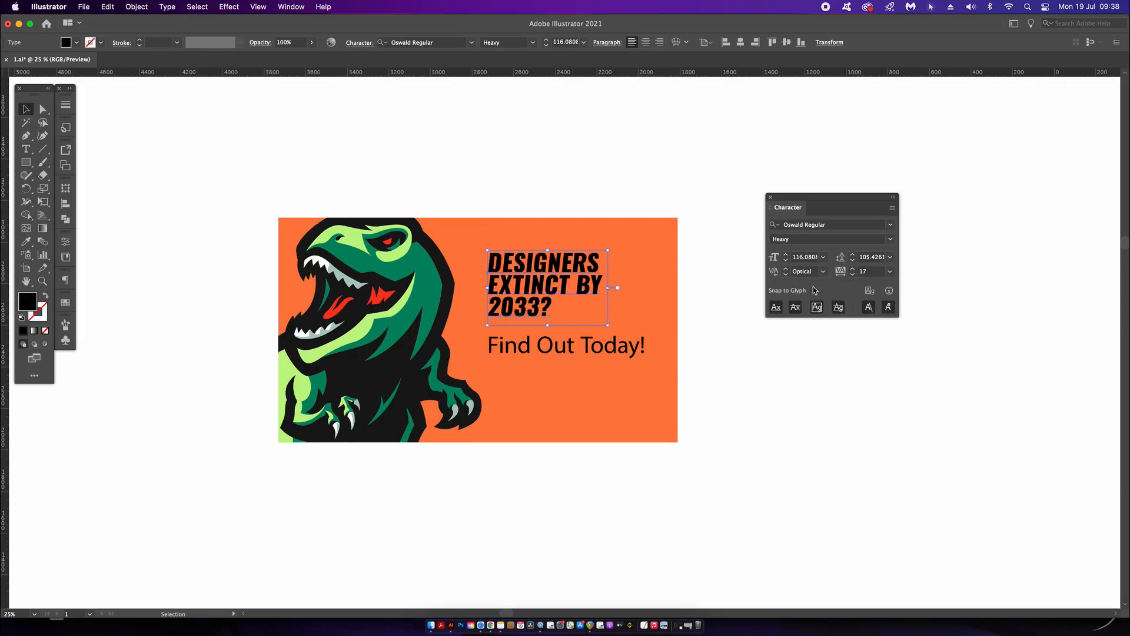
click(892, 272)
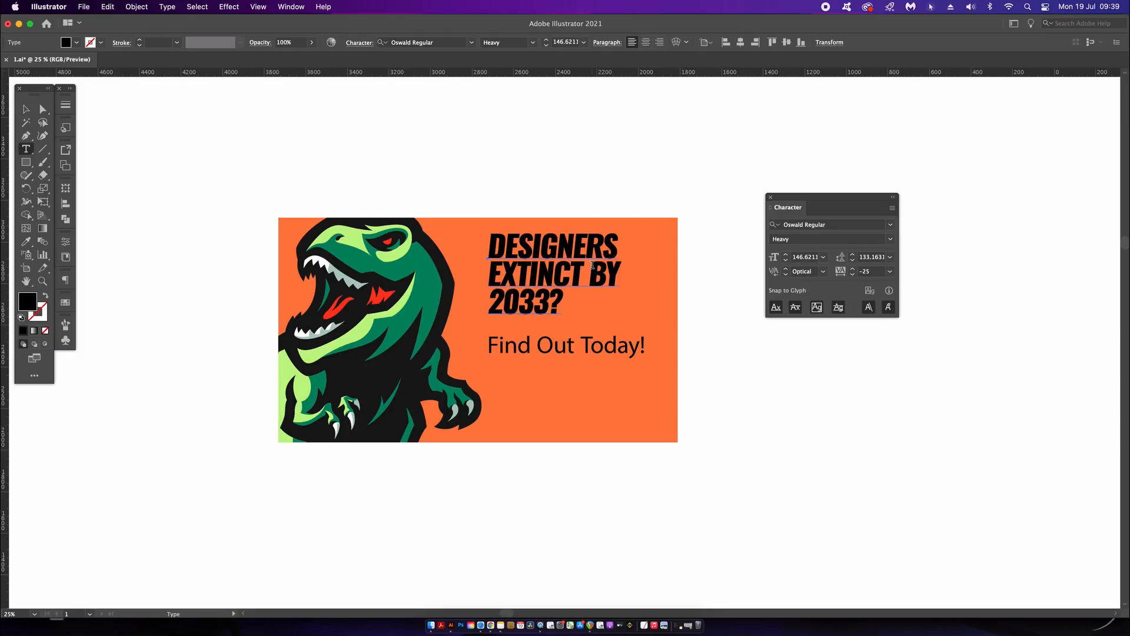
Step: Rearrange the headline's line breaks so "BY" sits on the third line directly before "2033?"
click(592, 265)
key(Return)
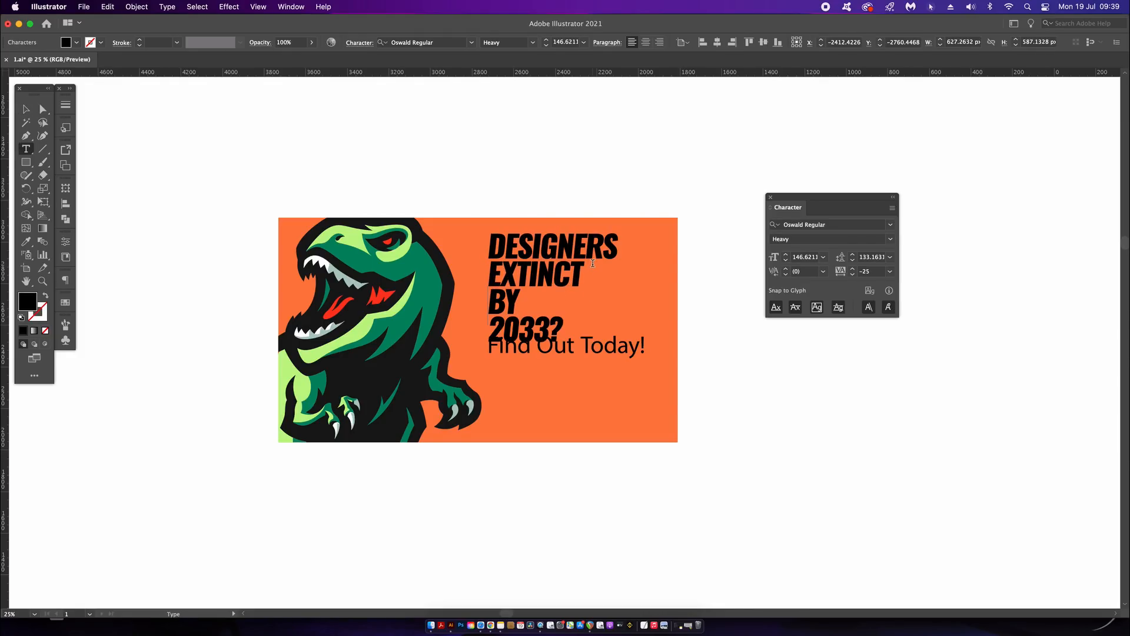
key(BackSpace)
key(BackSpace)
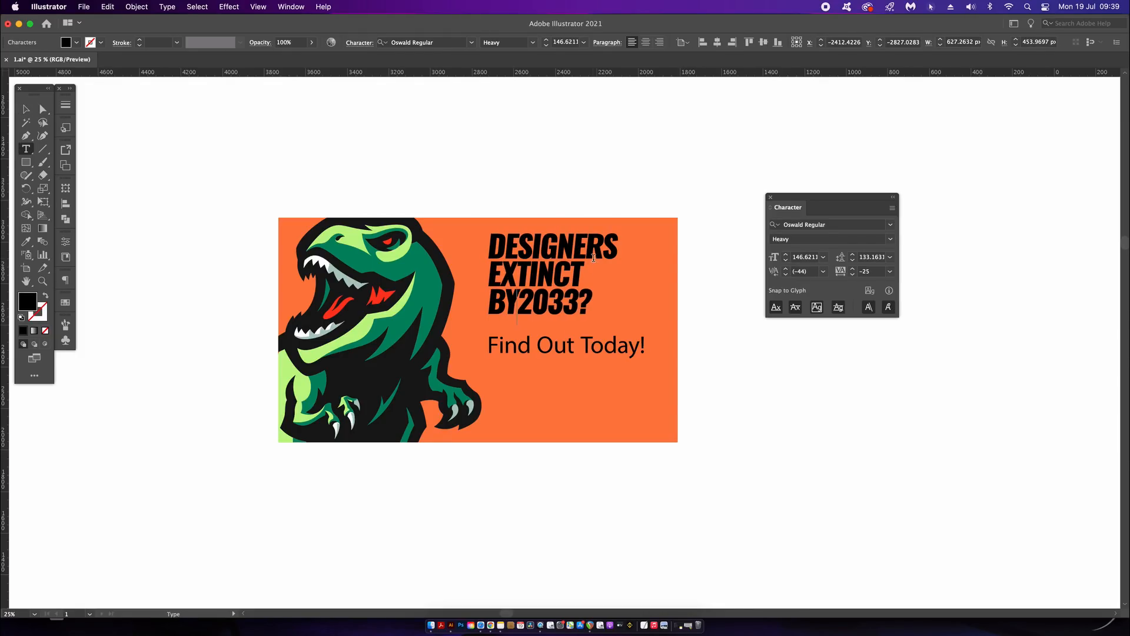
Step: Adjust the spacing between "BY" and "2033?" to leave only a narrow gap
key(shift+Left)
key(alt+Left)
key(alt+Left)
key(alt+Left)
key(alt+Left)
key(alt+Left)
key(alt+Left)
key(alt+Left)
click(26, 109)
click(535, 149)
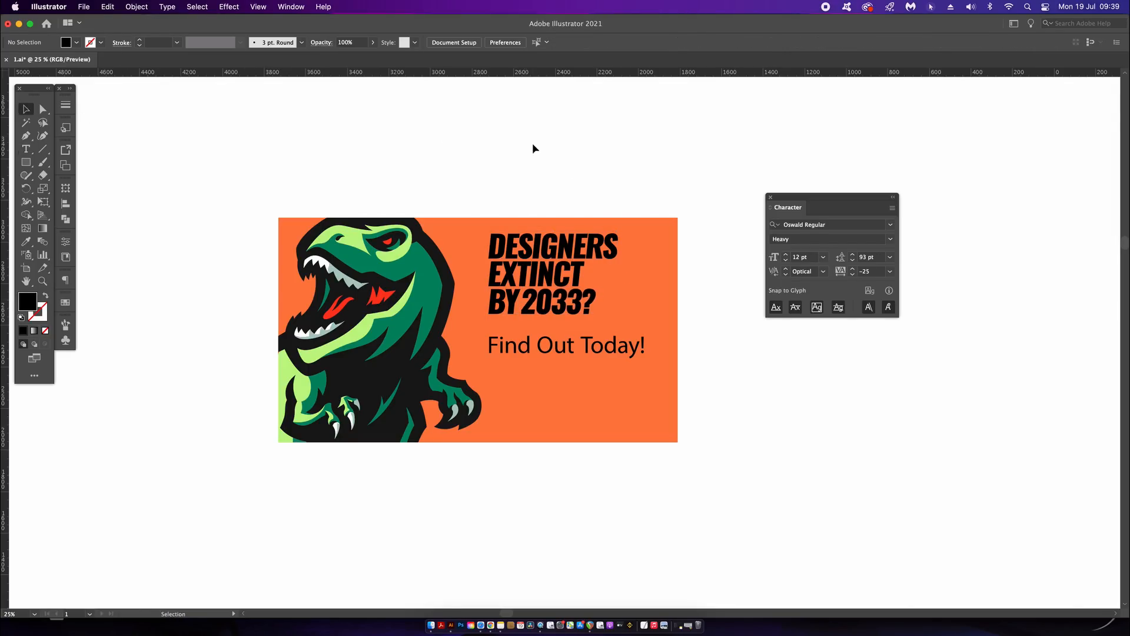
Step: Shift the headline slightly right and down on the orange background and fill it with dark grey #262321
drag(576, 254, 594, 263)
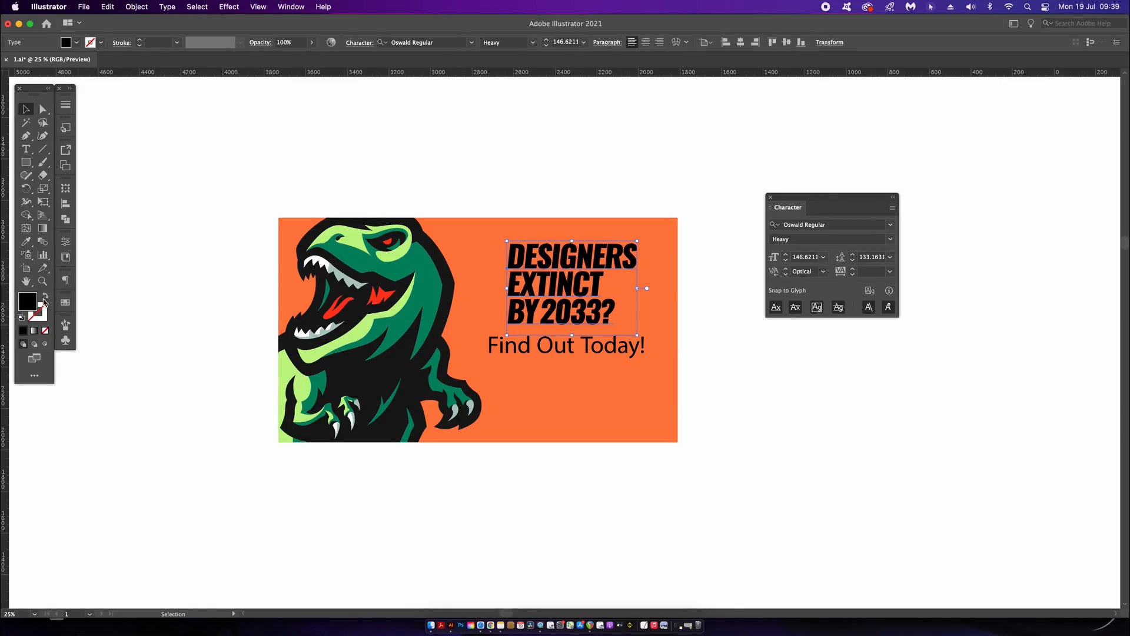
double_click(30, 298)
click(147, 382)
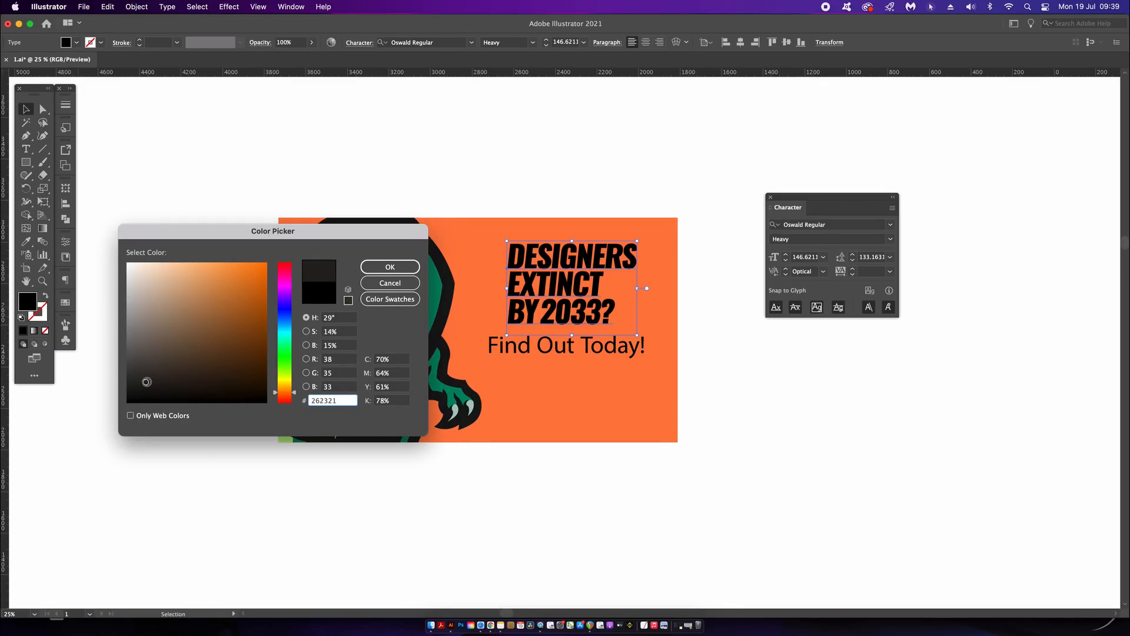
click(400, 270)
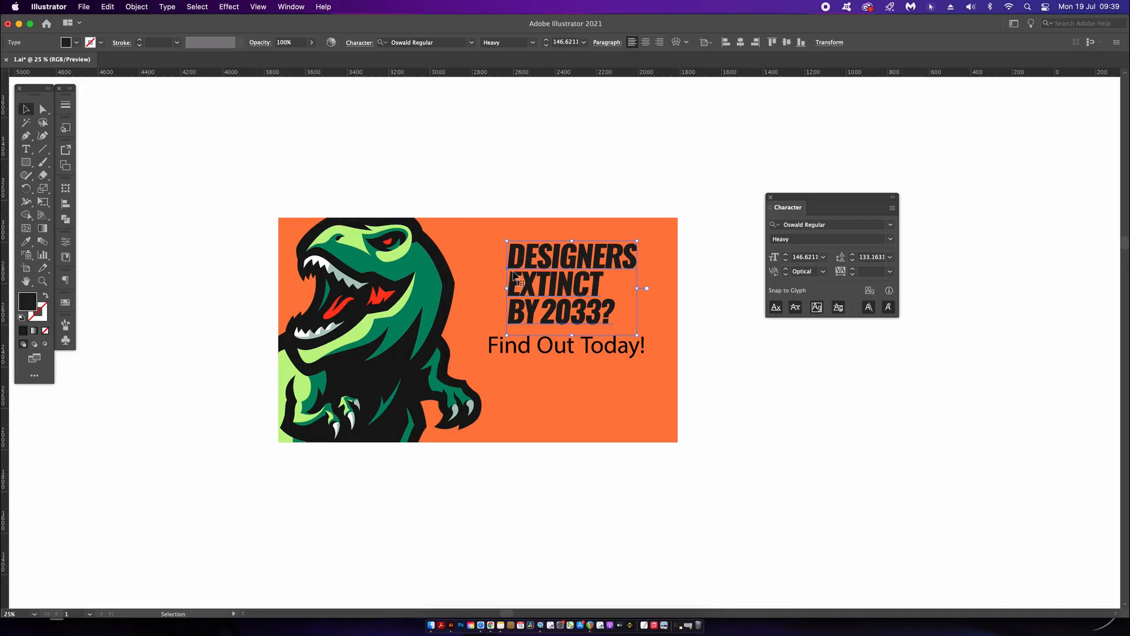
Step: Recolor only the "EXTINCT BY 2033?" lines of the headline to off-white #fffaf3
key(t)
drag(614, 310, 503, 279)
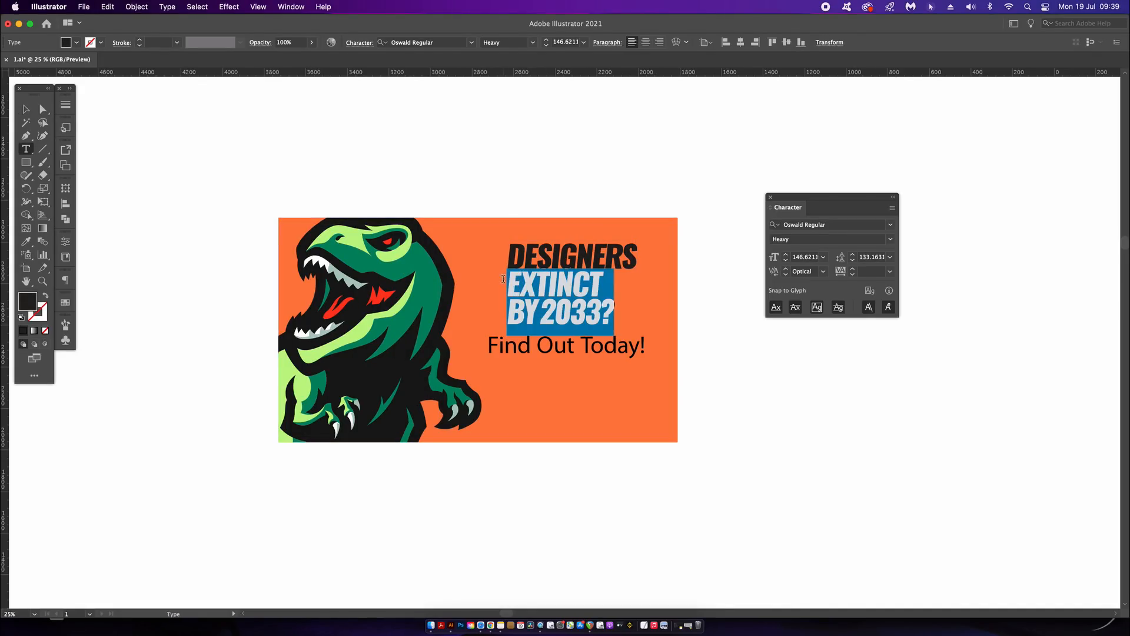
double_click(29, 302)
text(fffaf3)
click(377, 266)
key(Escape)
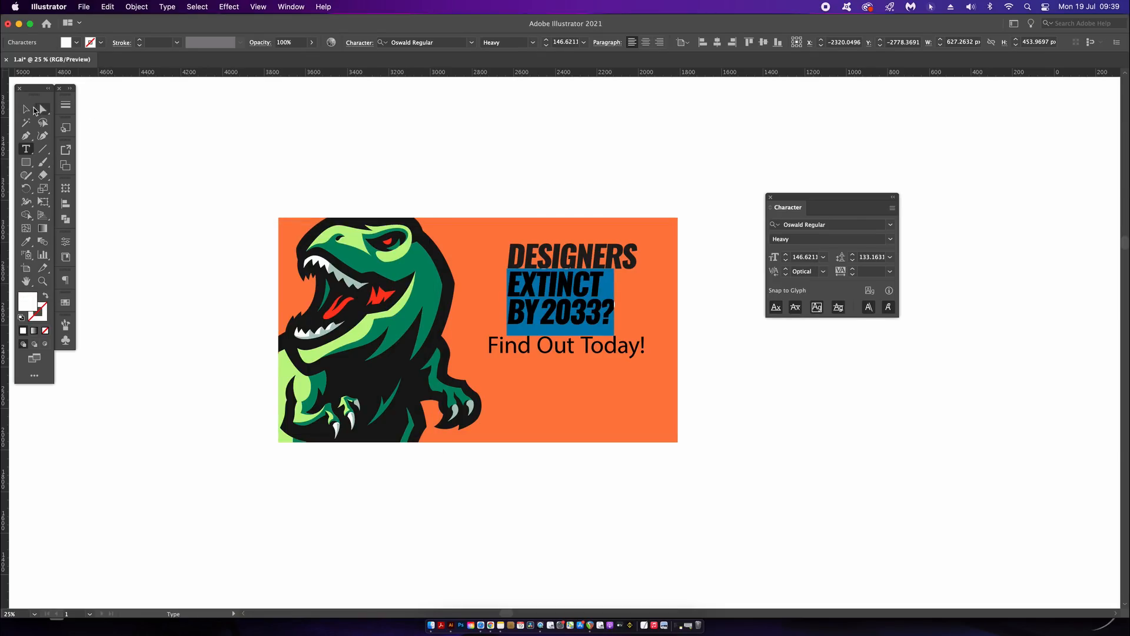
click(341, 116)
Step: Move "Find Out Today!" further down, then enlarge the headline to about 167.5 pt and shift it slightly left
drag(648, 345, 653, 388)
click(585, 299)
drag(637, 335, 656, 348)
drag(625, 262, 611, 263)
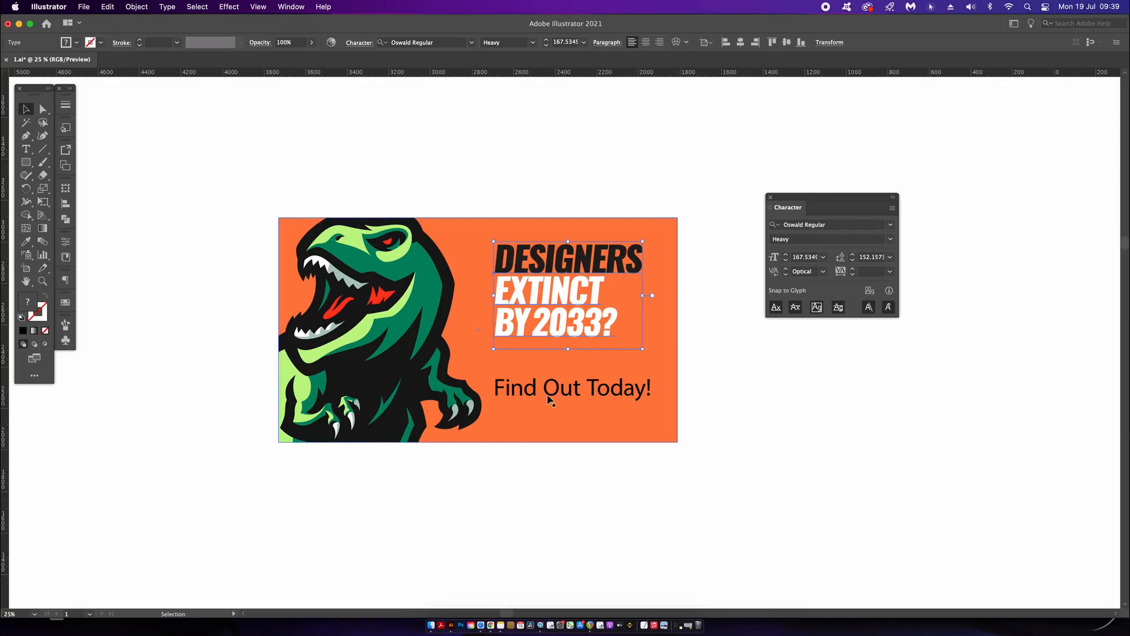
Step: Draw a rectangle about 577 by 90 px under the headline, clear of "Find Out Today!", and give it the color of "DESIGNERS"
drag(577, 395, 592, 434)
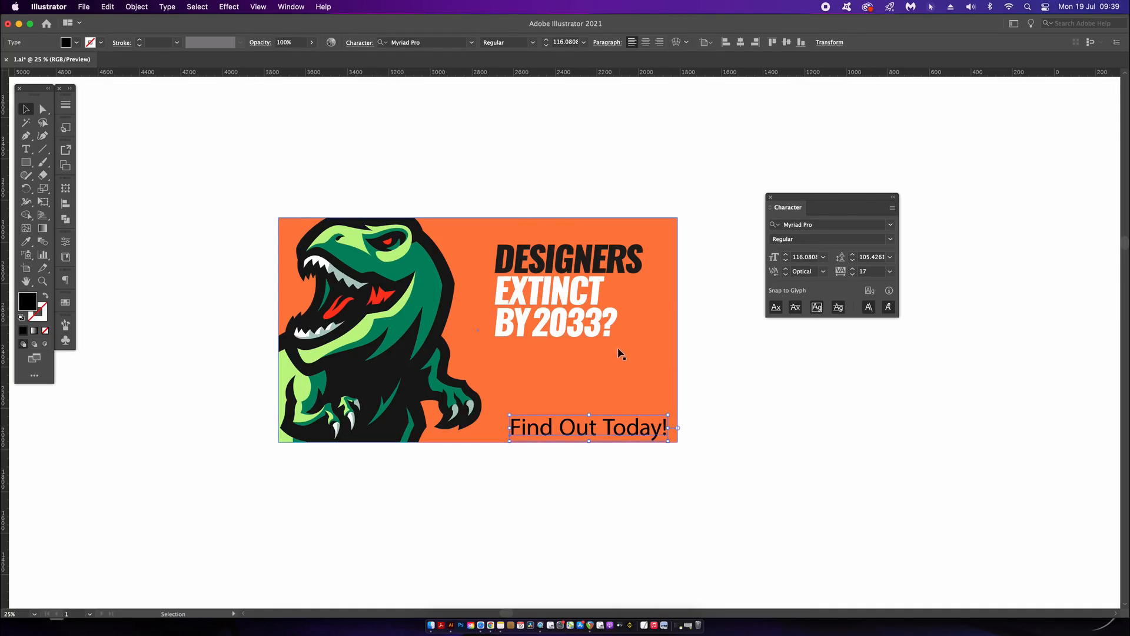
click(598, 361)
key(m)
drag(495, 346, 616, 364)
click(26, 109)
click(768, 325)
click(586, 366)
key(i)
click(599, 252)
click(26, 109)
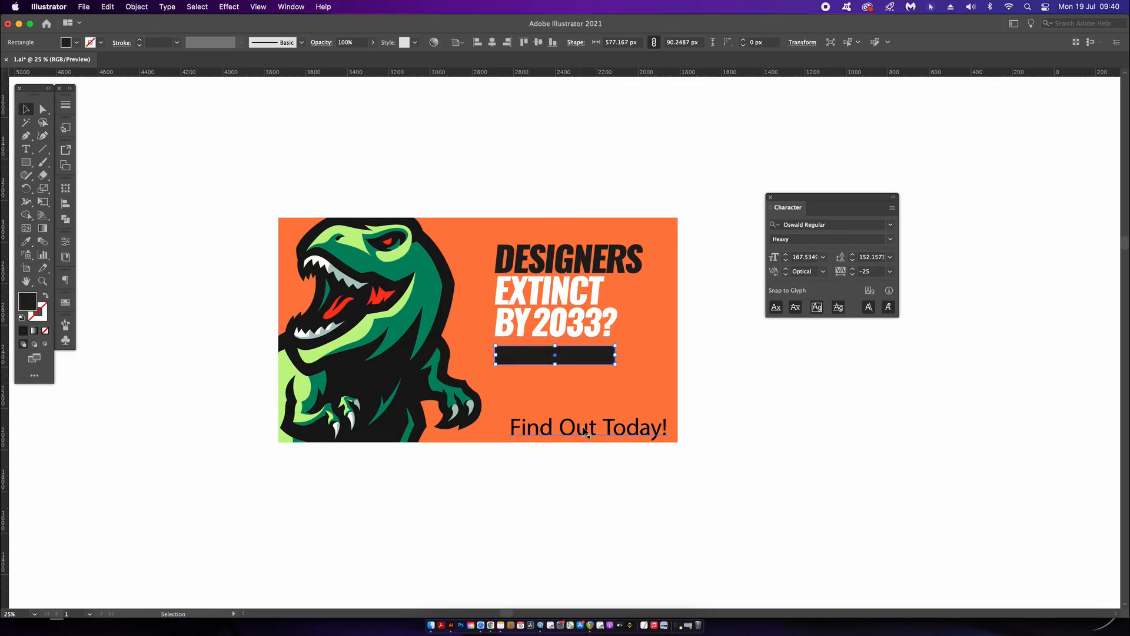
Step: Set "Find Out Today!" in Aileron Black Italic with tracking of -25
click(624, 434)
click(889, 225)
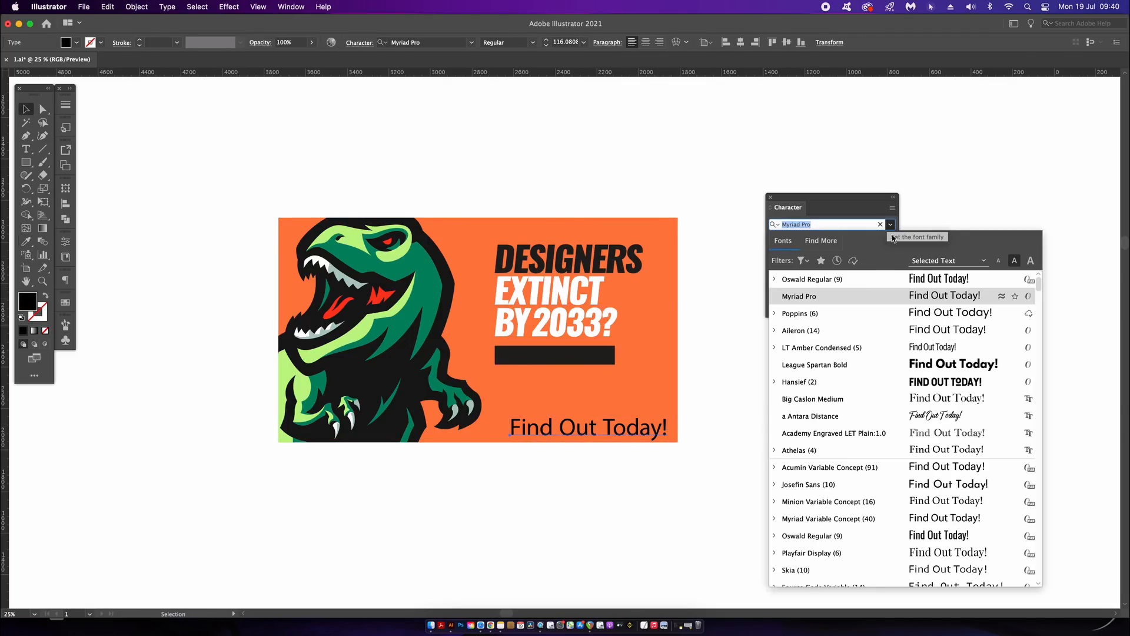
click(877, 328)
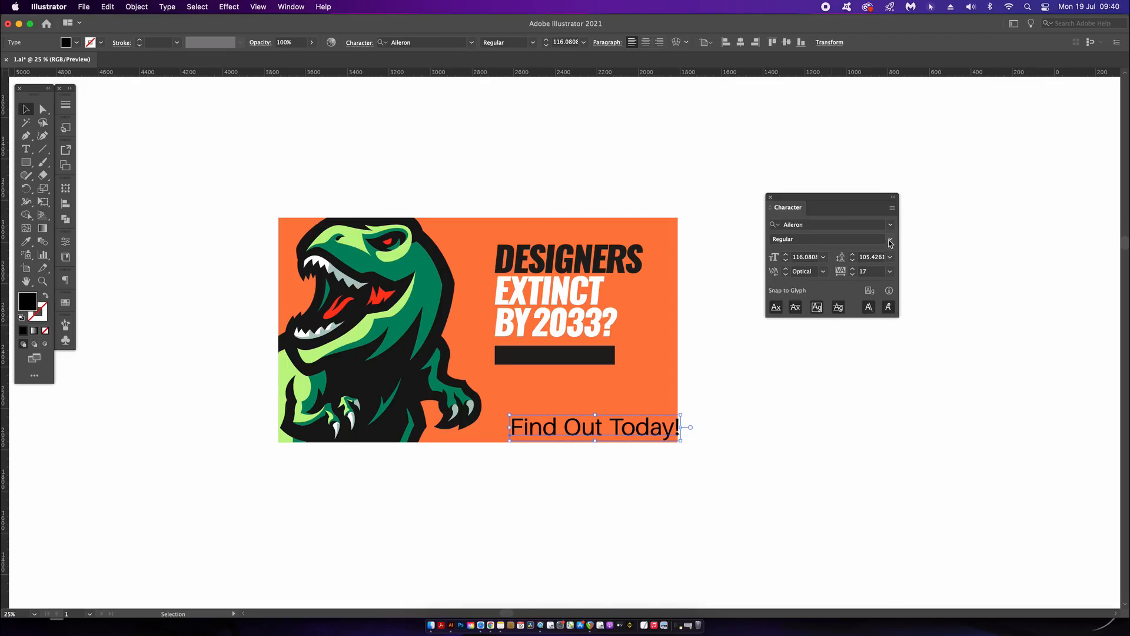
click(890, 240)
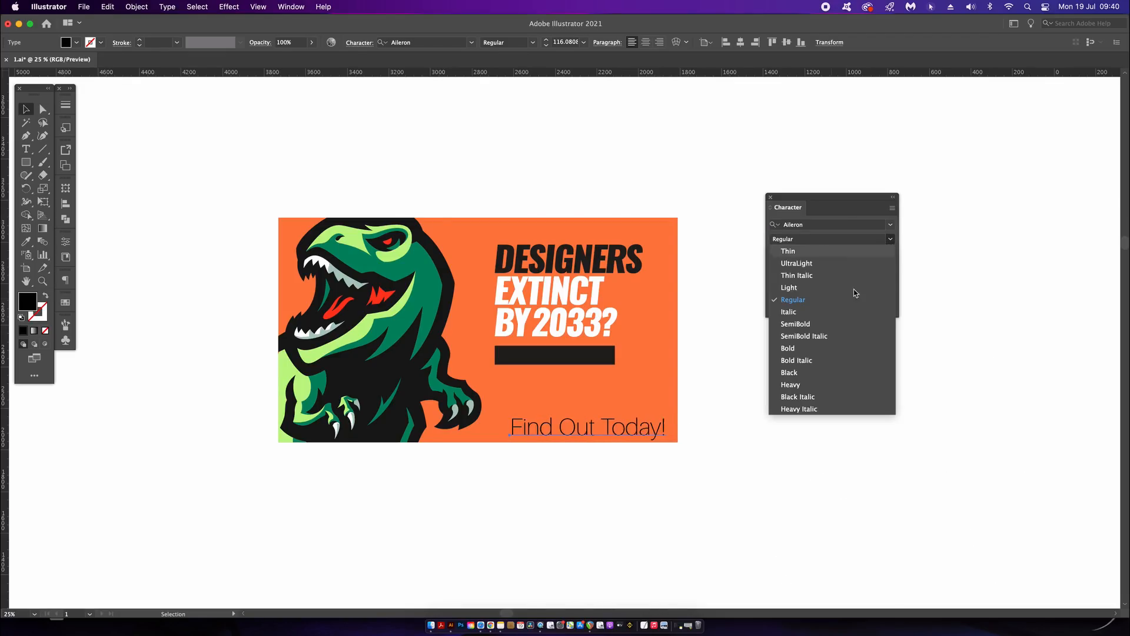
click(831, 397)
click(890, 271)
click(907, 321)
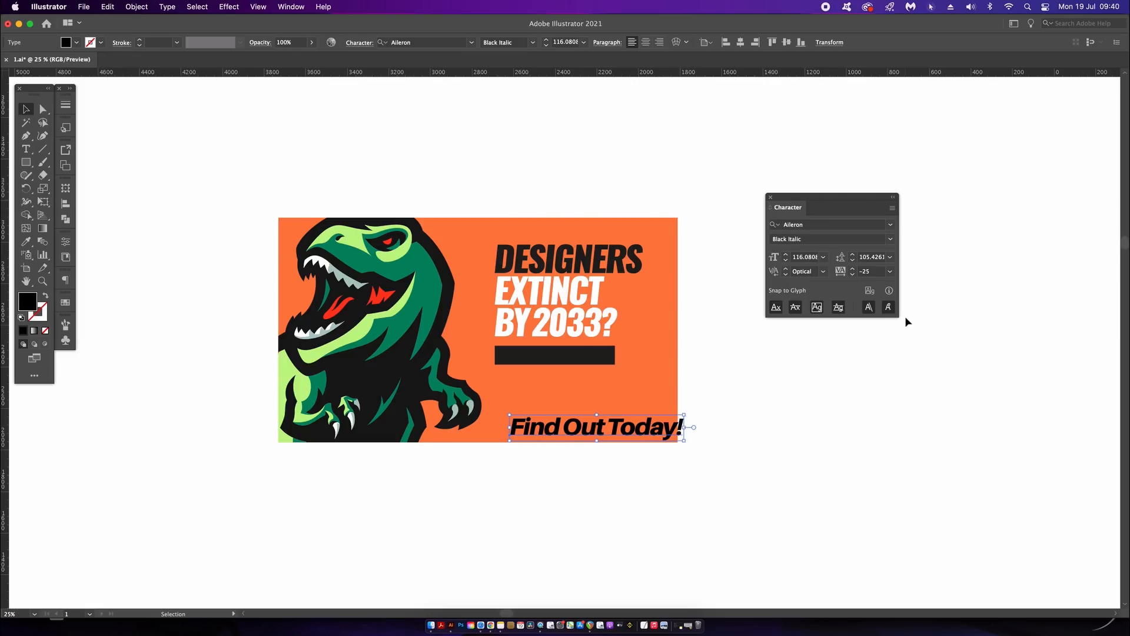
Step: Fill the "Find Out Today!" text with the copied golden yellow color
double_click(30, 307)
key(super+v)
key(Return)
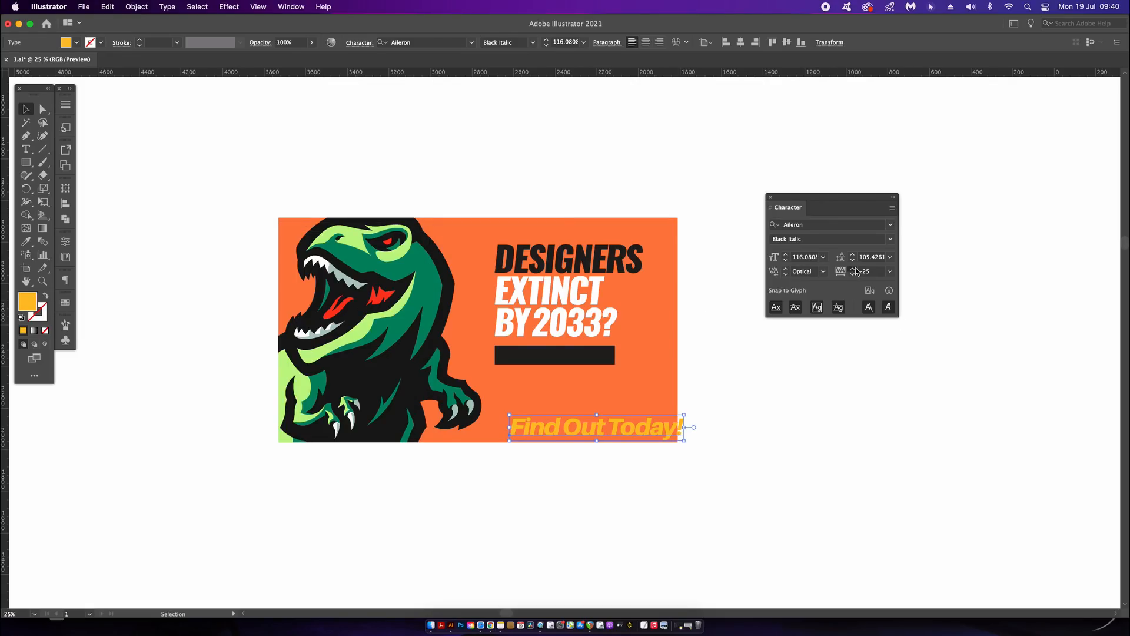
Step: Scale "Find Out Today!" down to about 61 pt on the dark bar and bring it to the front
drag(695, 414, 583, 362)
click(136, 7)
mouse_move(135, 36)
click(280, 36)
click(722, 389)
Step: Slant the dark bar's ends to match the italics by shifting its top-left anchor right and bottom-right anchor left
key(super+equal)
key(super+equal)
key(super+equal)
key(super+equal)
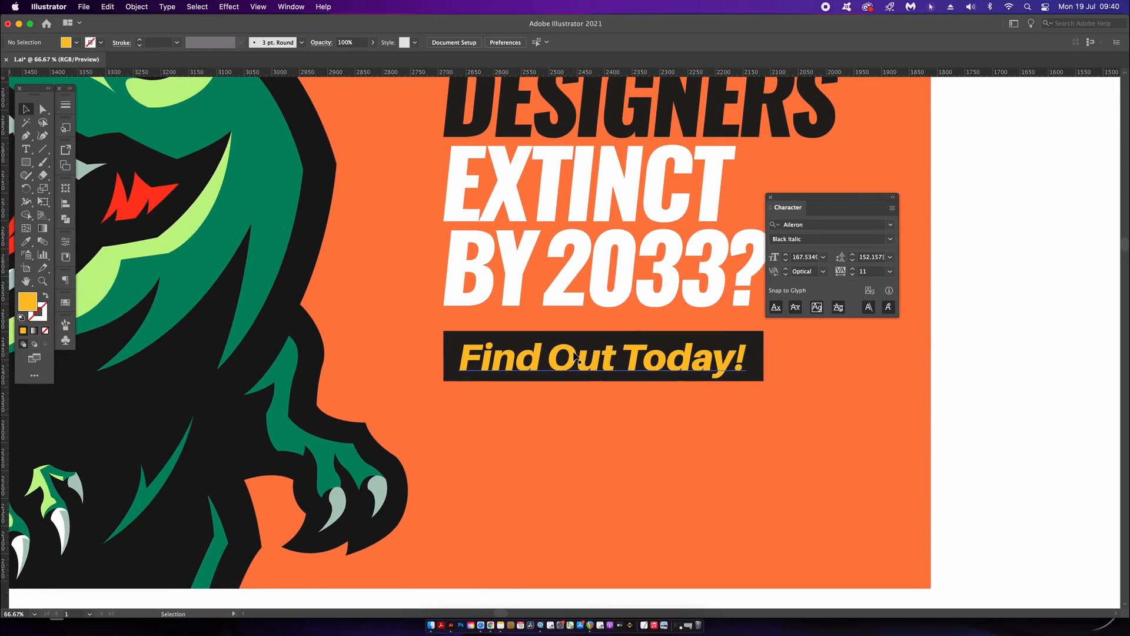
key(a)
click(444, 333)
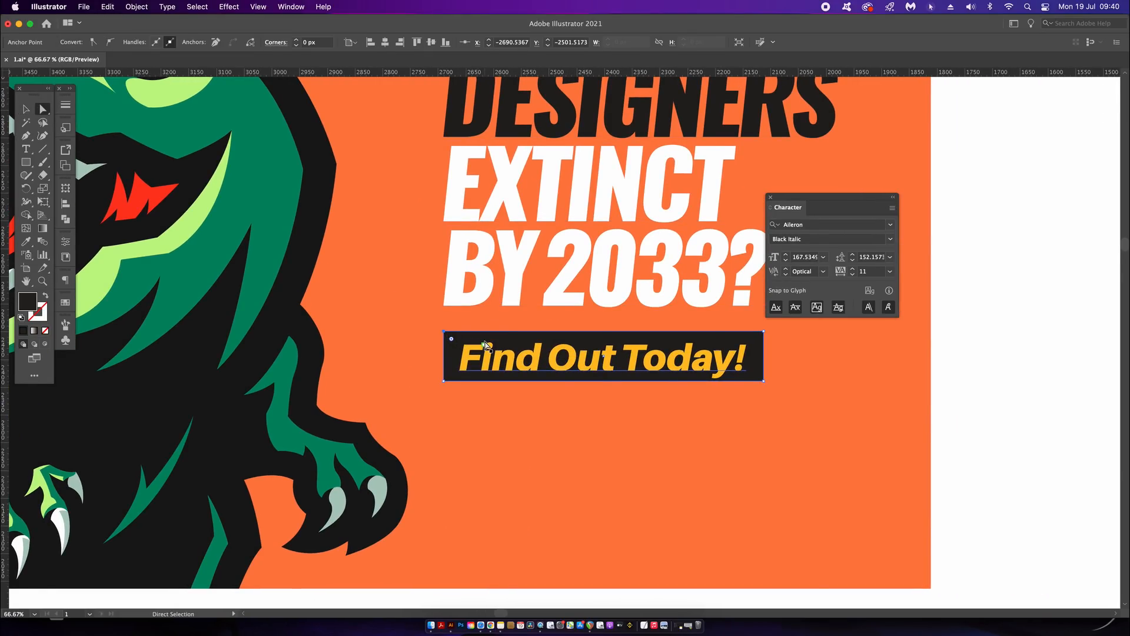
key(shift+Right)
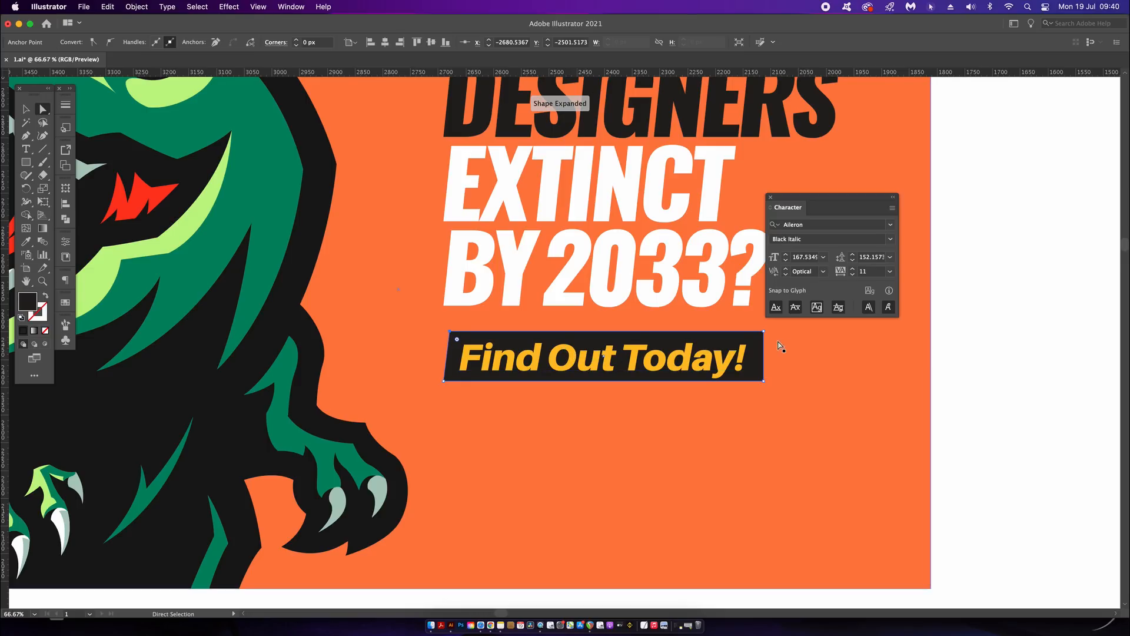
click(764, 382)
key(shift+Left)
key(shift+Left)
key(v)
click(892, 379)
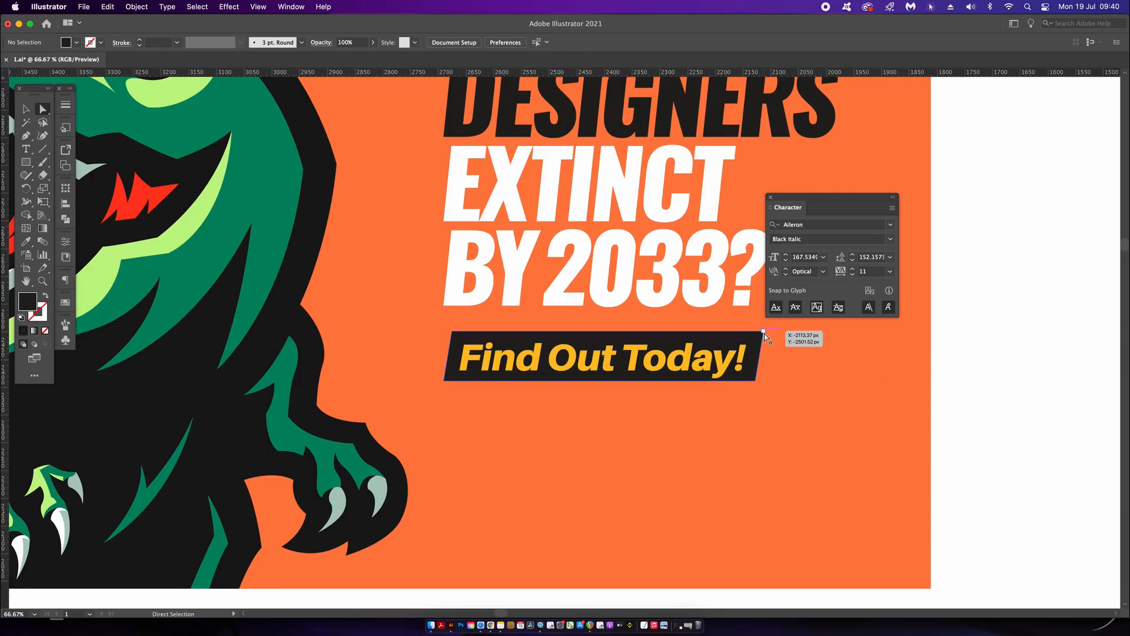
Step: Nudge the "Find Out Today!" text slightly upward to center it within the slanted bar
click(710, 370)
key(Up)
key(Up)
key(Up)
key(Up)
click(935, 392)
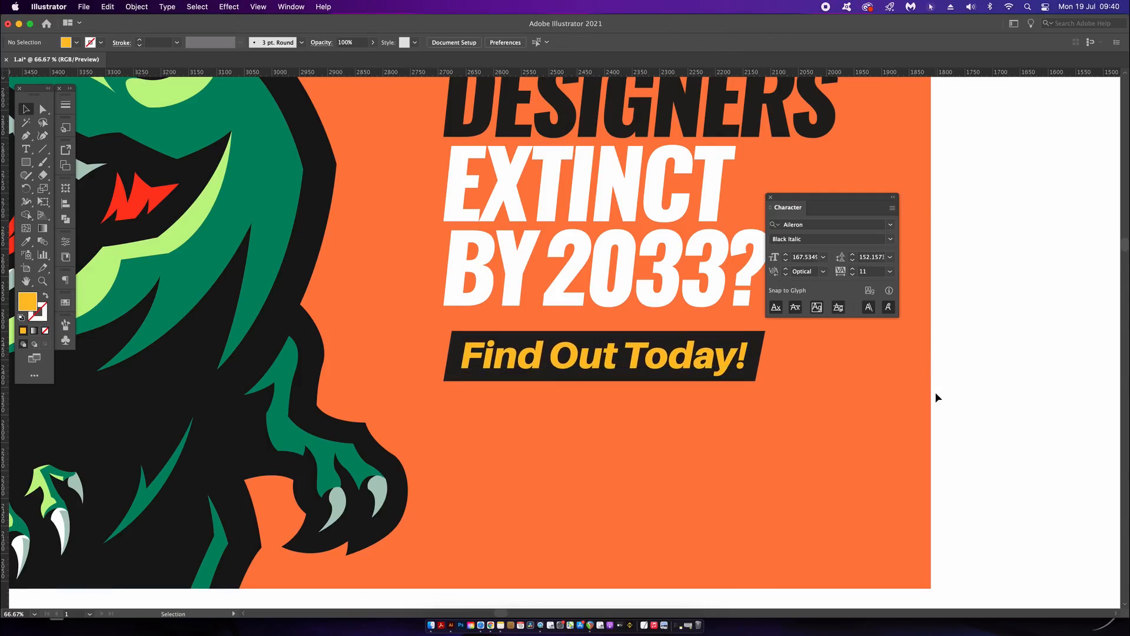
Step: Change the "Find Out Today!" text's font style to Heavy Italic
key(super+minus)
key(super+minus)
drag(812, 198, 906, 136)
scroll(736, 376, down, 1)
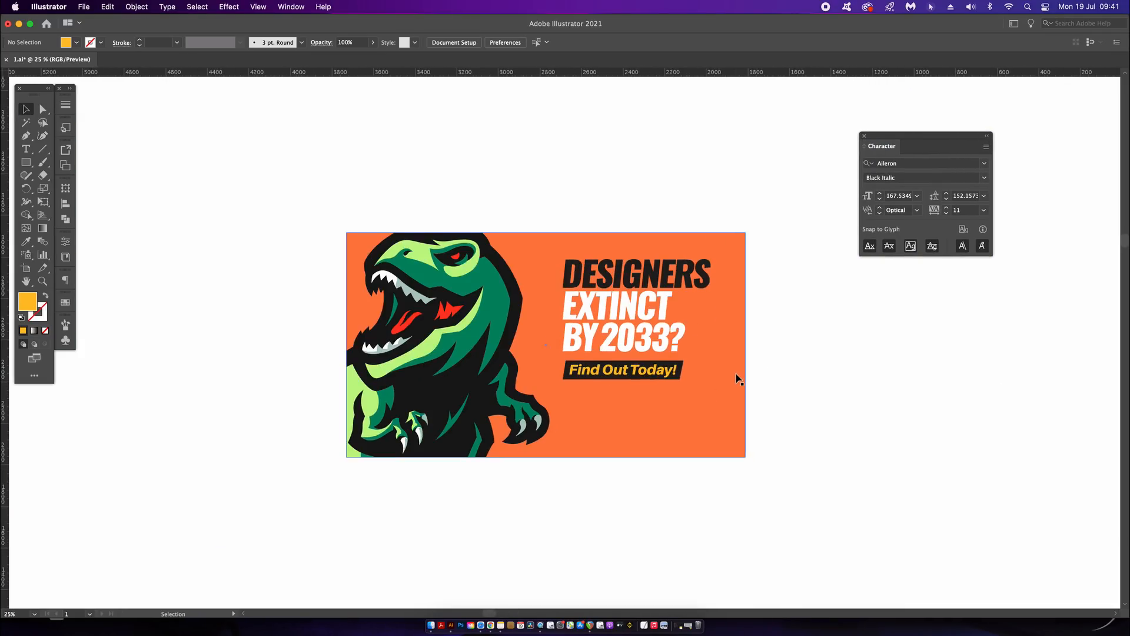
scroll(737, 375, up, 2)
click(639, 383)
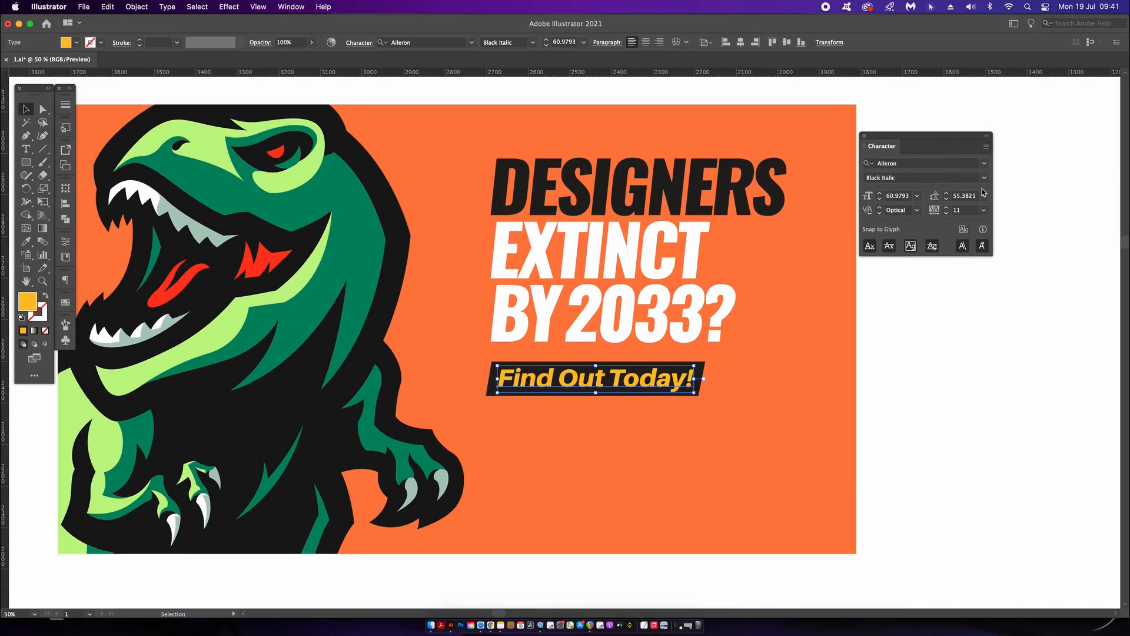
click(986, 180)
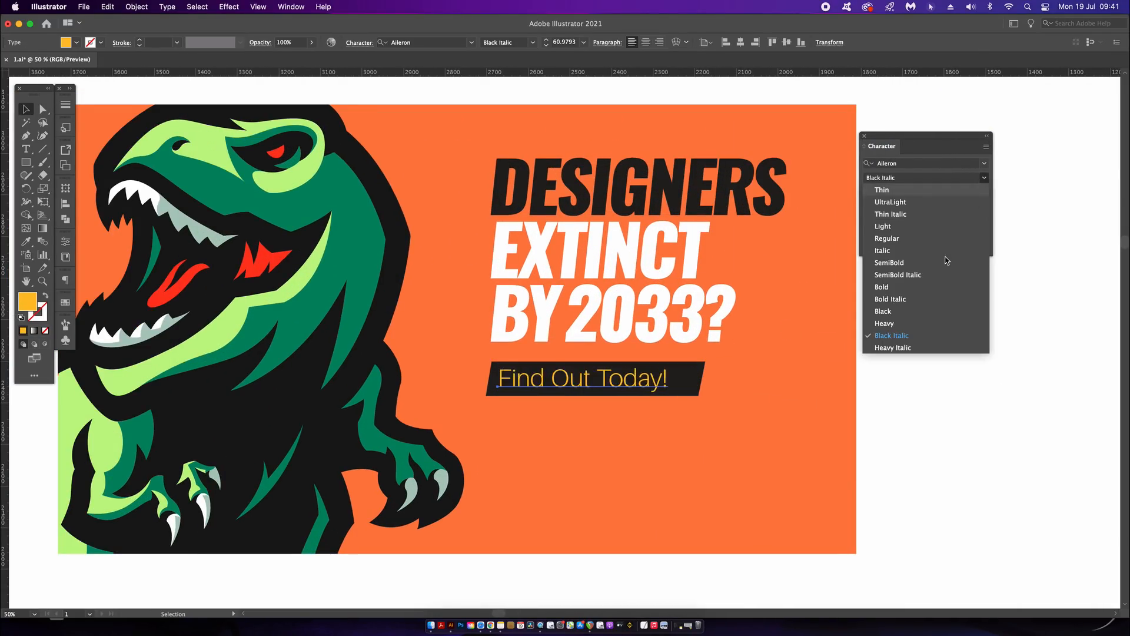
click(922, 348)
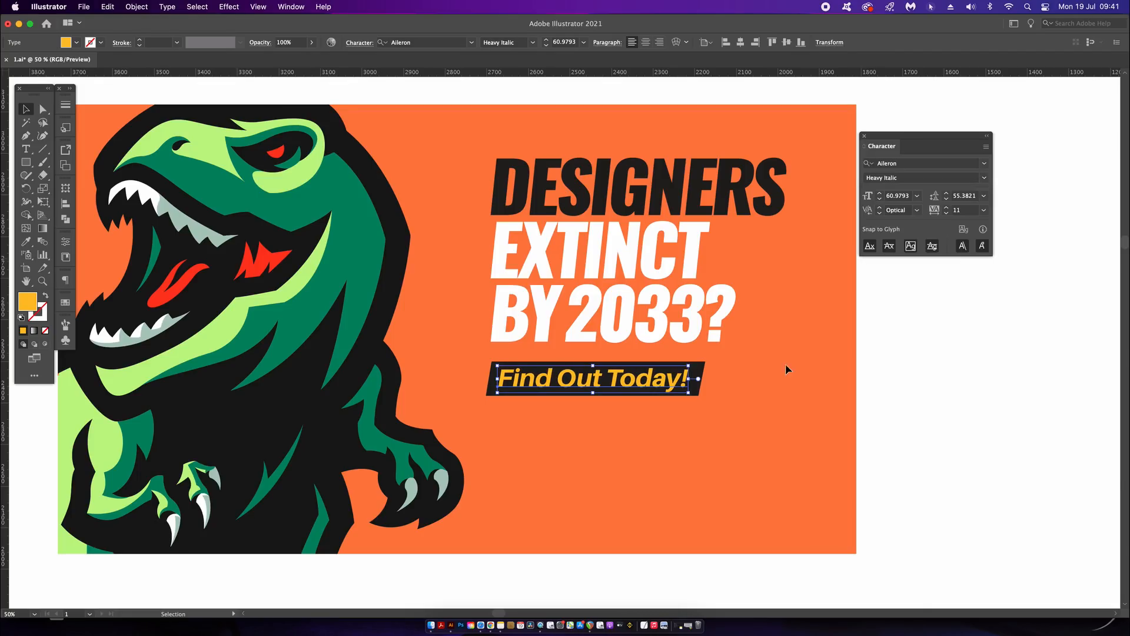
Step: Set the tracking of "Find Out Today!" to 50 and scale the text down slightly to fit inside the slanted bar
click(983, 213)
click(1000, 348)
drag(703, 365, 689, 378)
click(976, 373)
scroll(976, 373, down, 2)
drag(1000, 336, 884, 331)
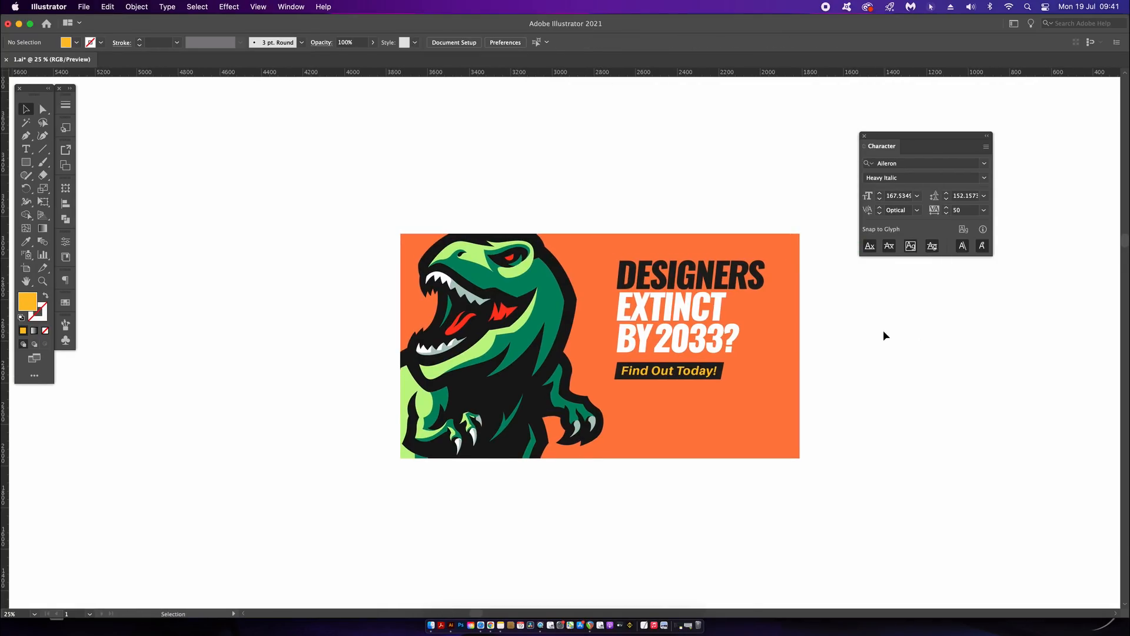
scroll(878, 331, up, 1)
drag(855, 366, 802, 342)
click(864, 136)
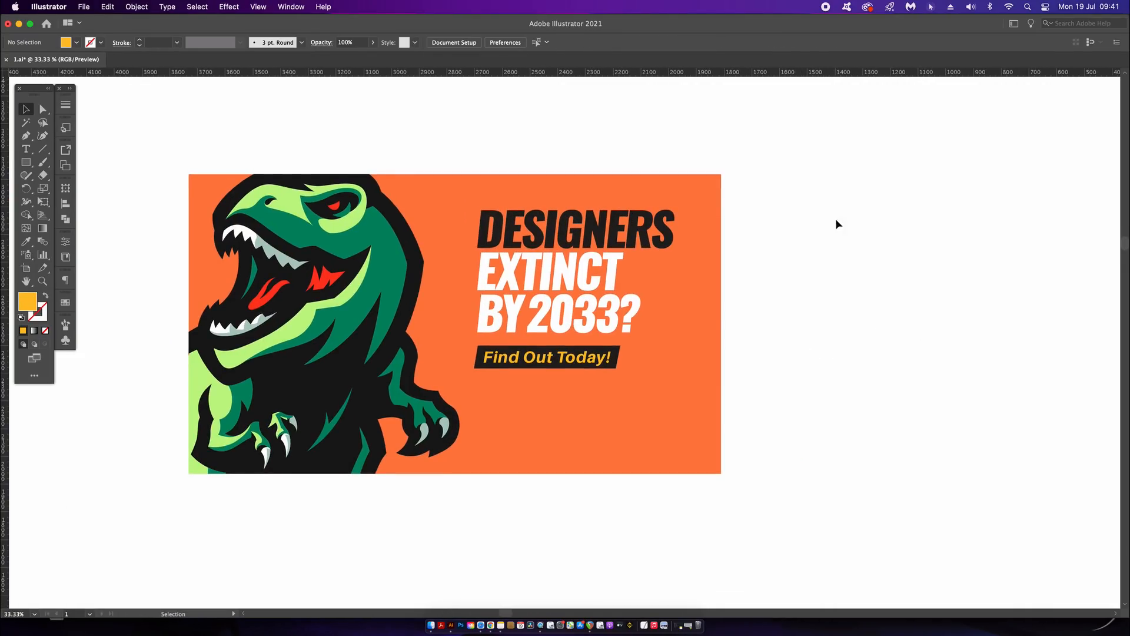
Step: Enlarge the headline and call to action together and shift them slightly left on the orange banner
click(583, 262)
shift+click(613, 357)
drag(674, 371, 698, 387)
drag(665, 224, 658, 222)
click(864, 259)
scroll(863, 259, down, 1)
drag(824, 179, 479, 507)
key(a)
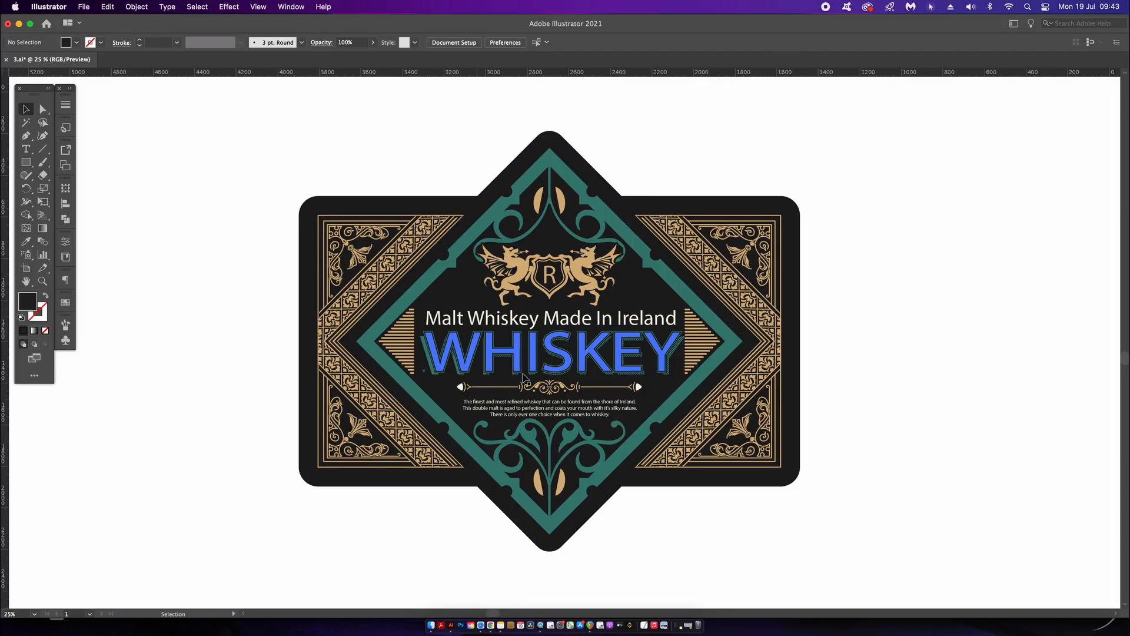
Step: Place a vertical guide through the center of the whiskey label
scroll(540, 353, down, 2)
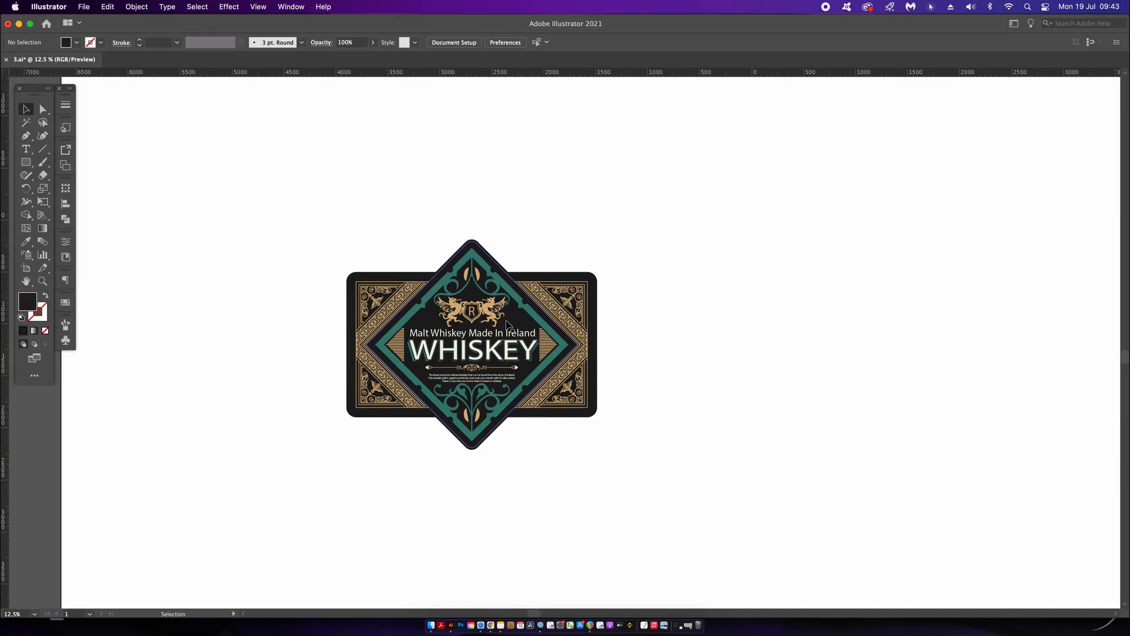
scroll(443, 334, up, 1)
scroll(443, 335, up, 1)
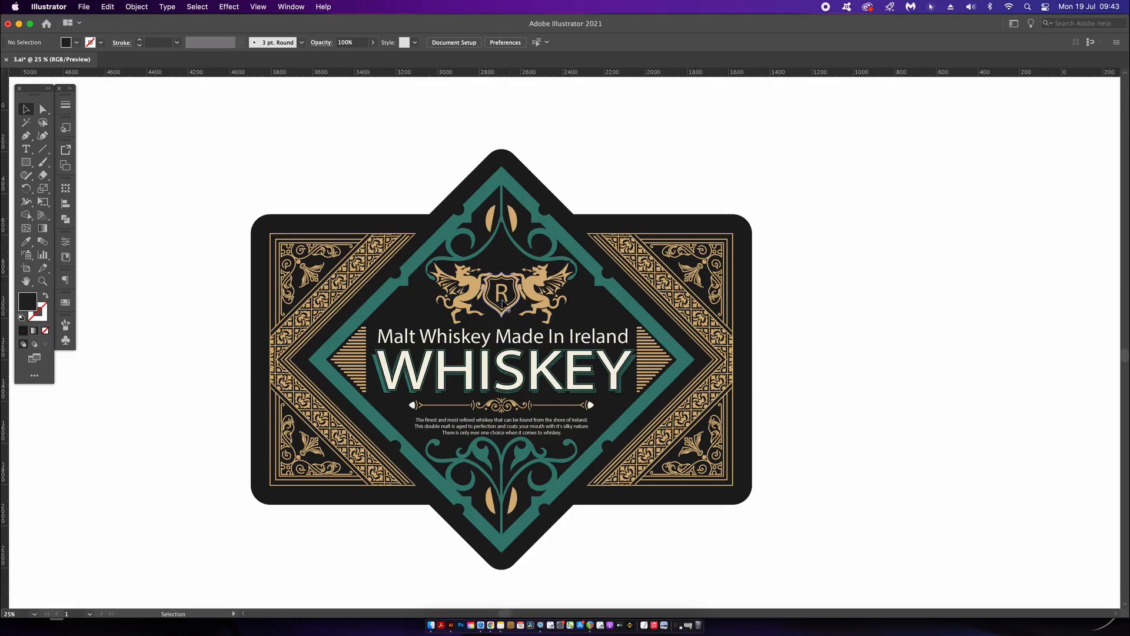
drag(4, 128, 501, 166)
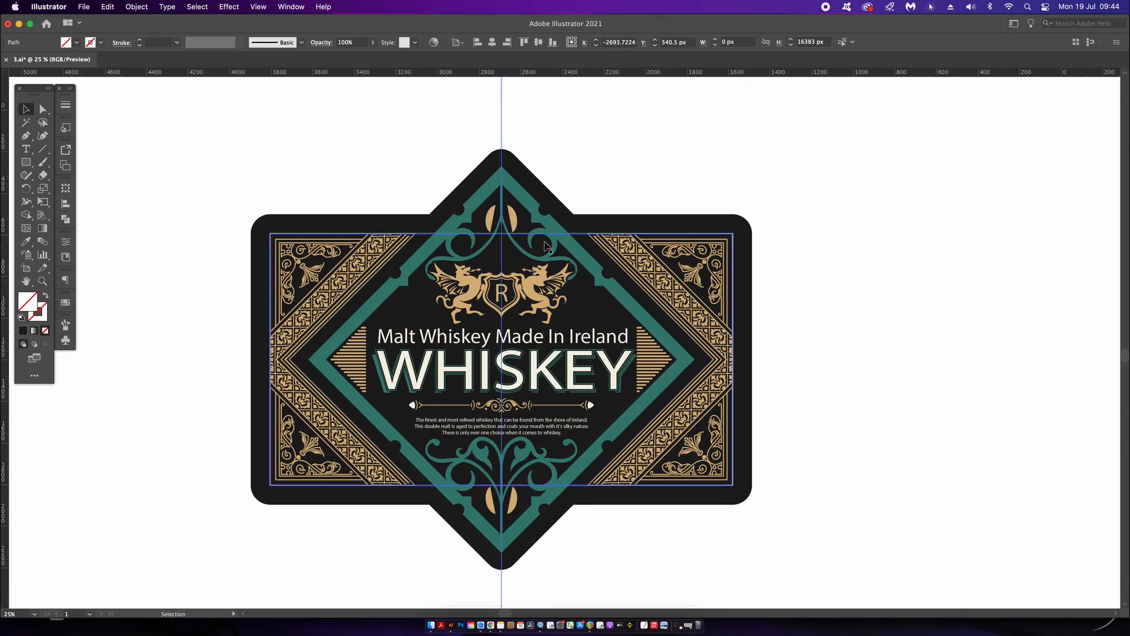
Step: Set the letter R in the crest's shield in Big Caslon Medium
scroll(497, 297, up, 3)
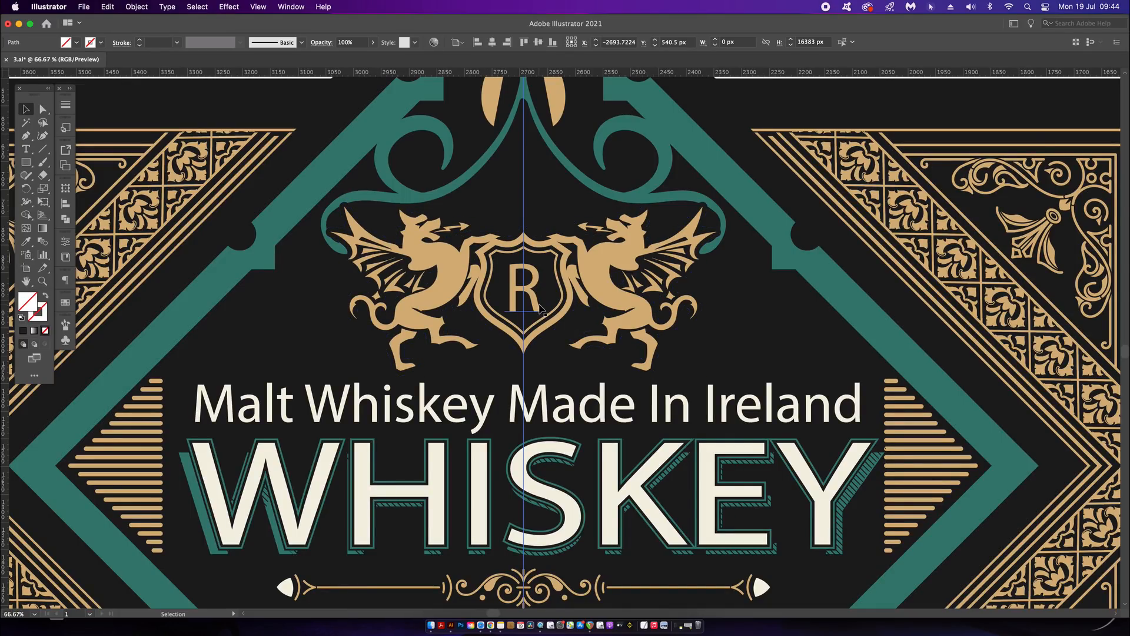
click(540, 308)
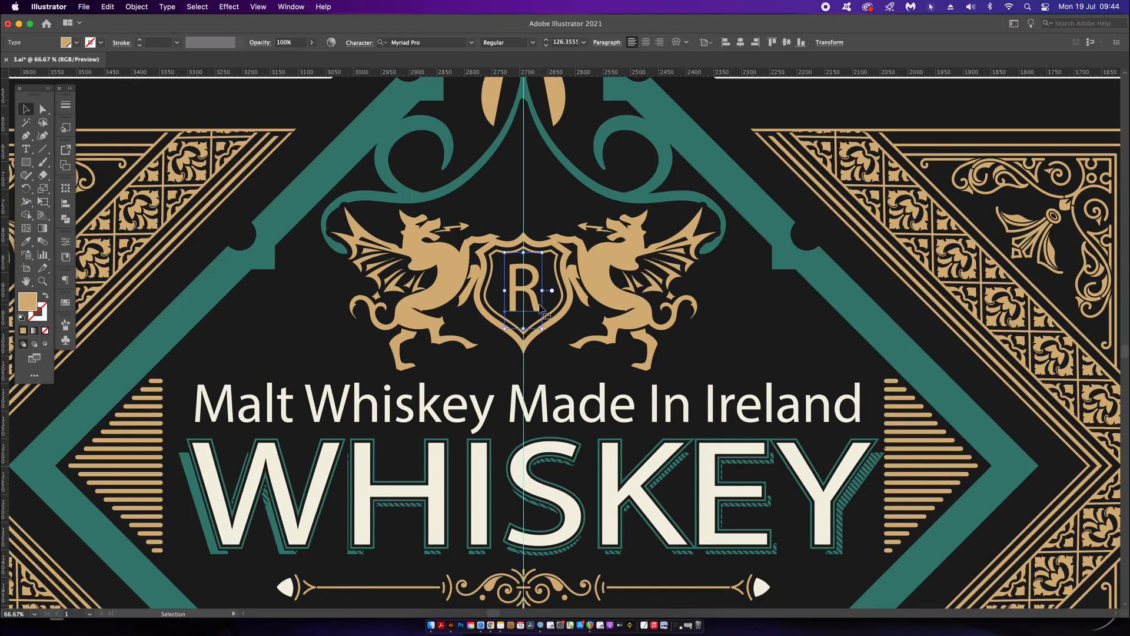
key(super+t)
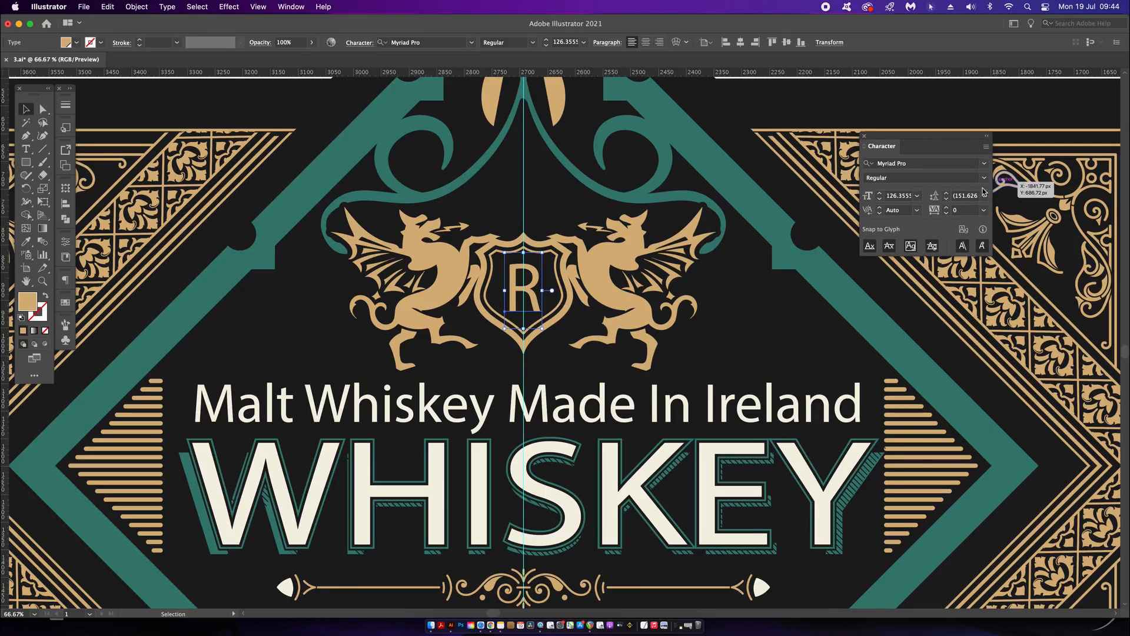
click(984, 163)
click(907, 319)
key(super+1)
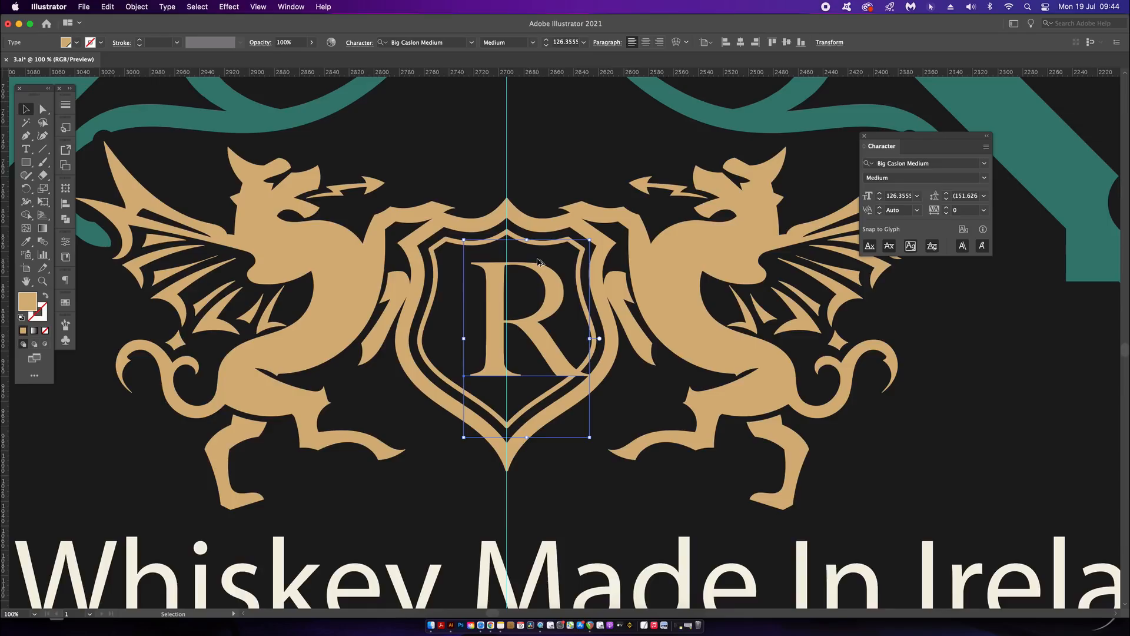
Step: Convert the R to outlines, then scale it down and center it inside the shield
click(136, 7)
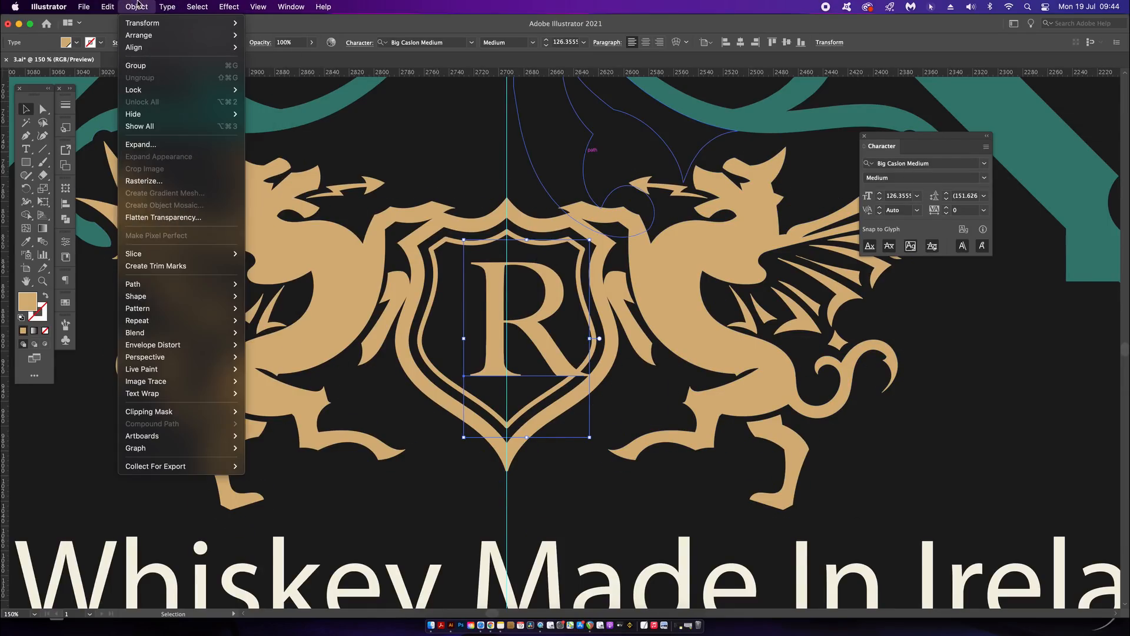
mouse_move(167, 7)
click(228, 213)
drag(589, 262, 562, 288)
drag(526, 313, 527, 298)
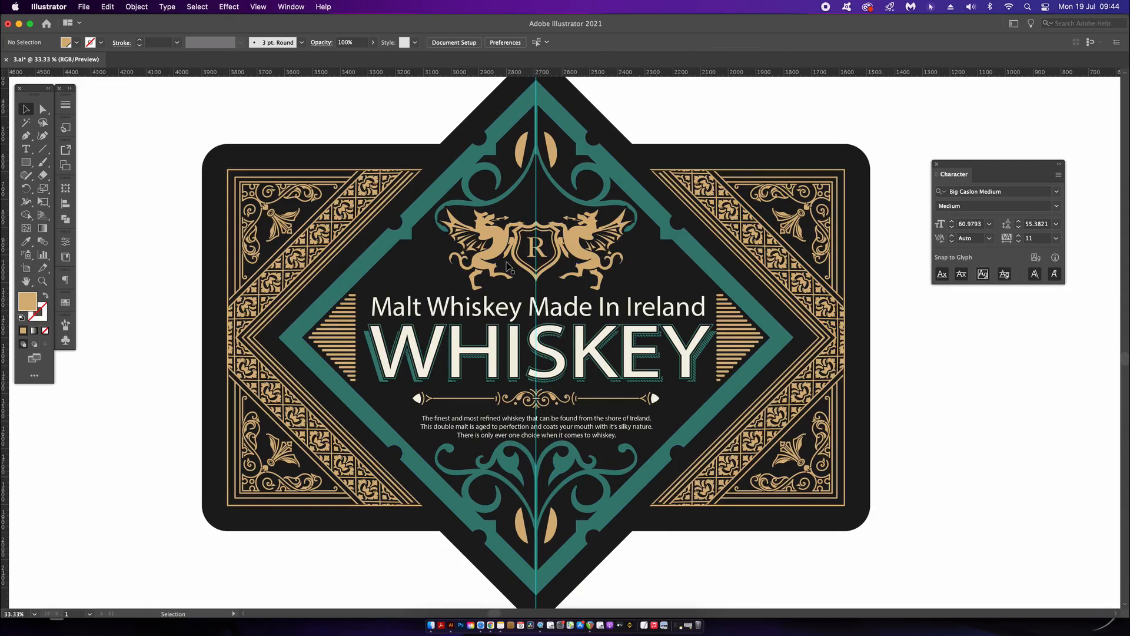
Step: Scale the crest down to about 487 px wide and the "Malt Whiskey Made In Ireland" line to about 57 pt
click(496, 254)
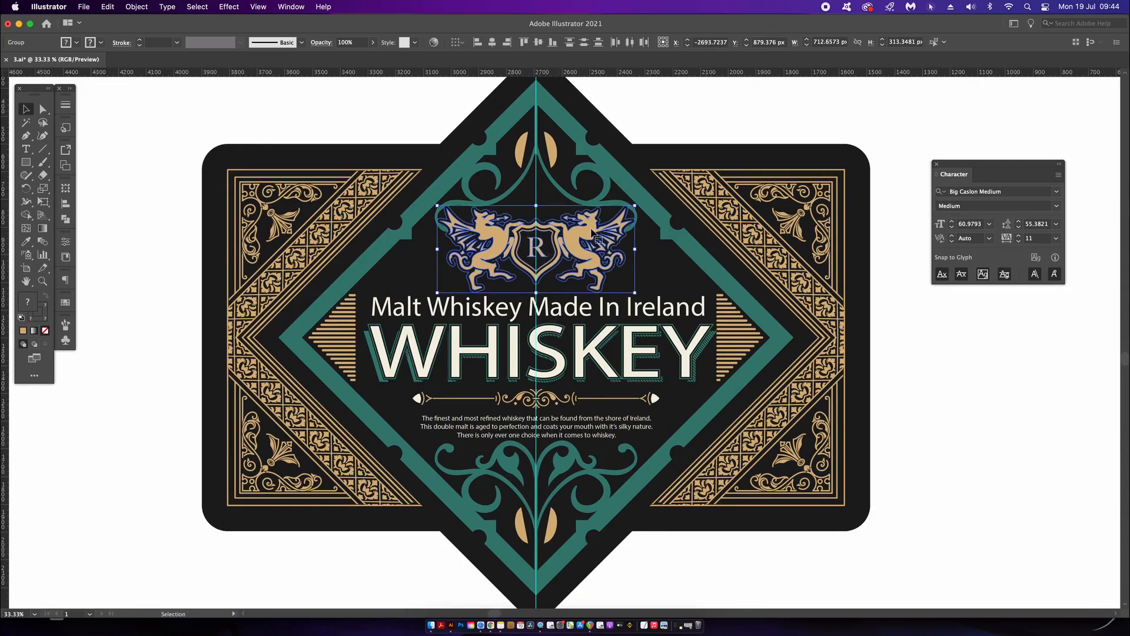
drag(630, 221, 613, 218)
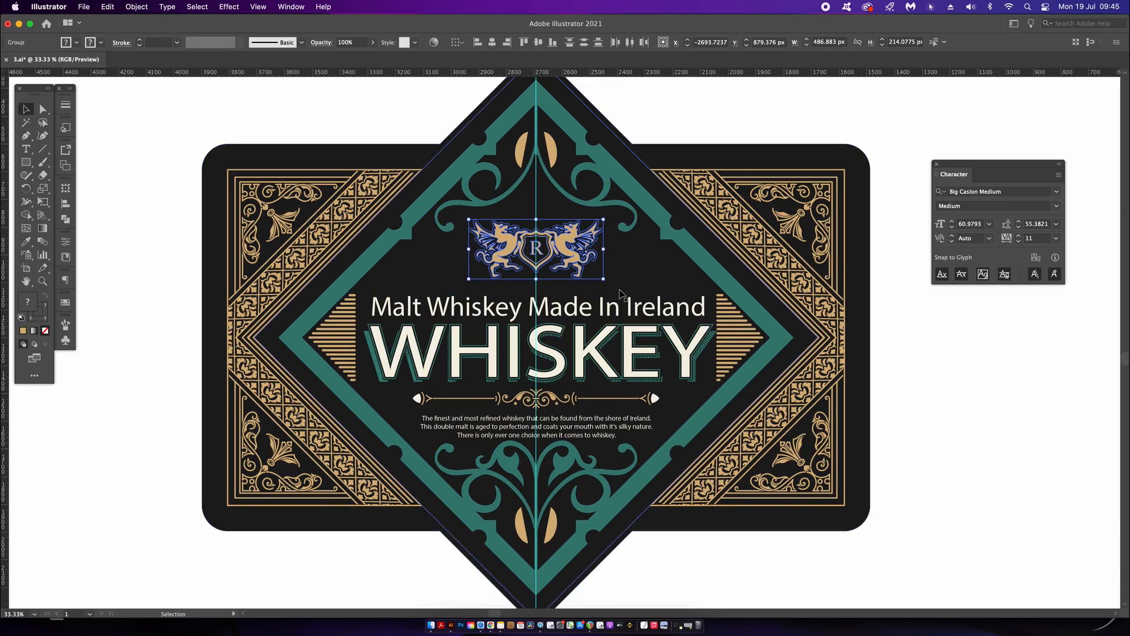
scroll(573, 349, up, 1)
click(571, 276)
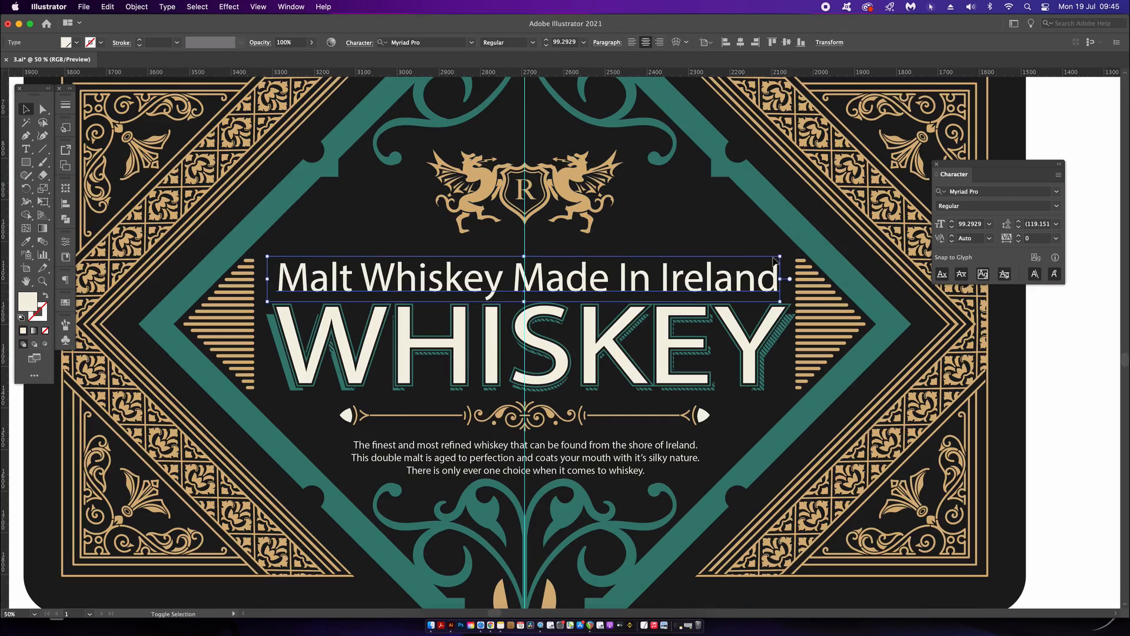
drag(783, 255, 672, 266)
Step: Scale the WHISKEY title down to about 255 pt and move it up together with the line above it
click(721, 331)
drag(787, 288, 770, 292)
shift+click(590, 281)
drag(590, 281, 591, 266)
Step: Scale down the ornamental divider below WHISKEY and move it up slightly
click(574, 418)
drag(710, 401, 687, 404)
drag(609, 415, 609, 408)
scroll(608, 381, down, 1)
Step: Set the description paragraph's tracking to 13 and leading to 32 pt, and narrow its text box to match the divider's width
click(590, 428)
scroll(590, 427, up, 2)
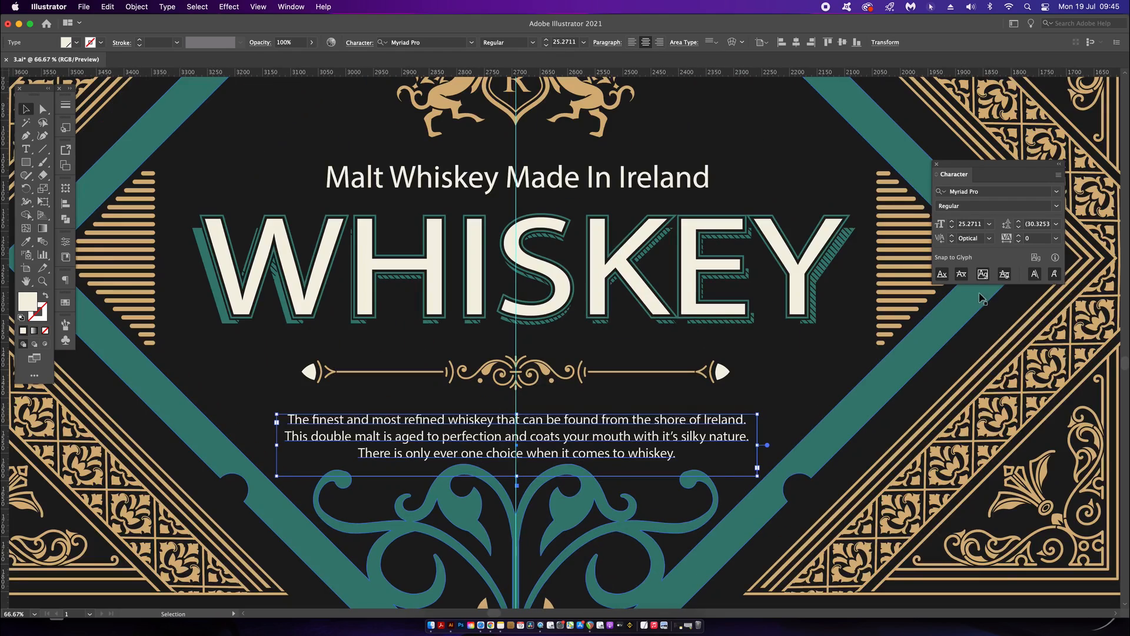
click(1019, 236)
click(1019, 222)
drag(757, 475, 717, 469)
click(748, 451)
drag(616, 421, 615, 407)
scroll(616, 406, down, 2)
Step: Fine-tune the crest's size and the vertical spacing between the crest, text lines and divider inside the diamond
click(689, 406)
scroll(520, 327, up, 2)
drag(673, 312, 672, 310)
drag(709, 216, 732, 202)
drag(704, 309, 704, 306)
drag(704, 354, 705, 351)
click(683, 287)
scroll(613, 274, down, 1)
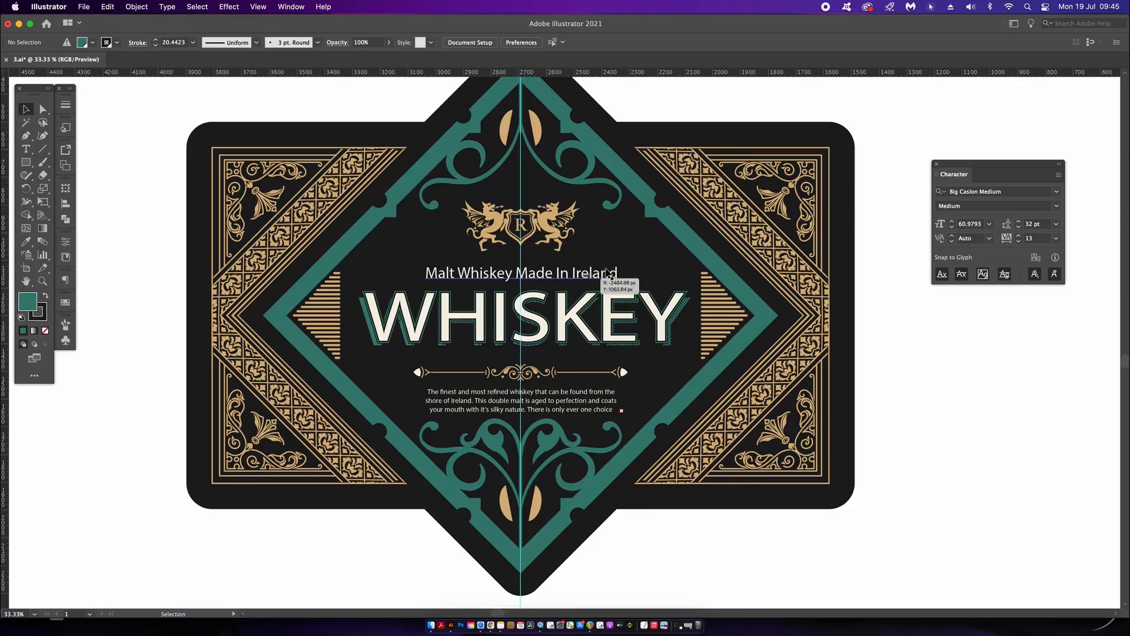
Step: Set the "Malt Whiskey Made In Ireland" line in Athelas Regular and change it to uppercase
scroll(553, 289, up, 1)
scroll(558, 281, down, 1)
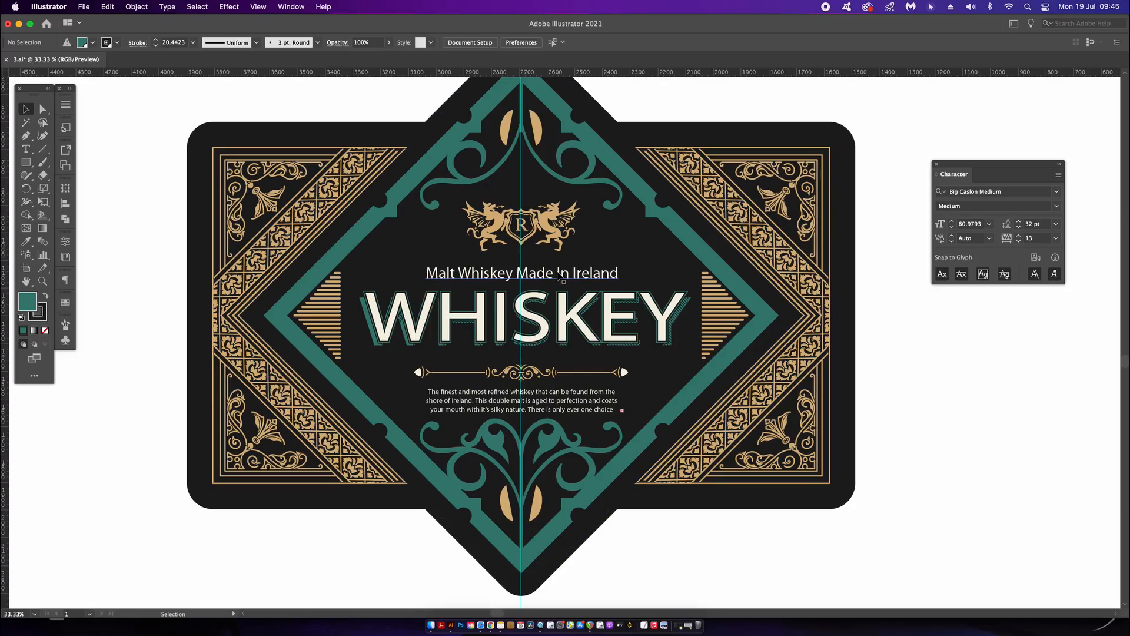
click(560, 277)
click(989, 191)
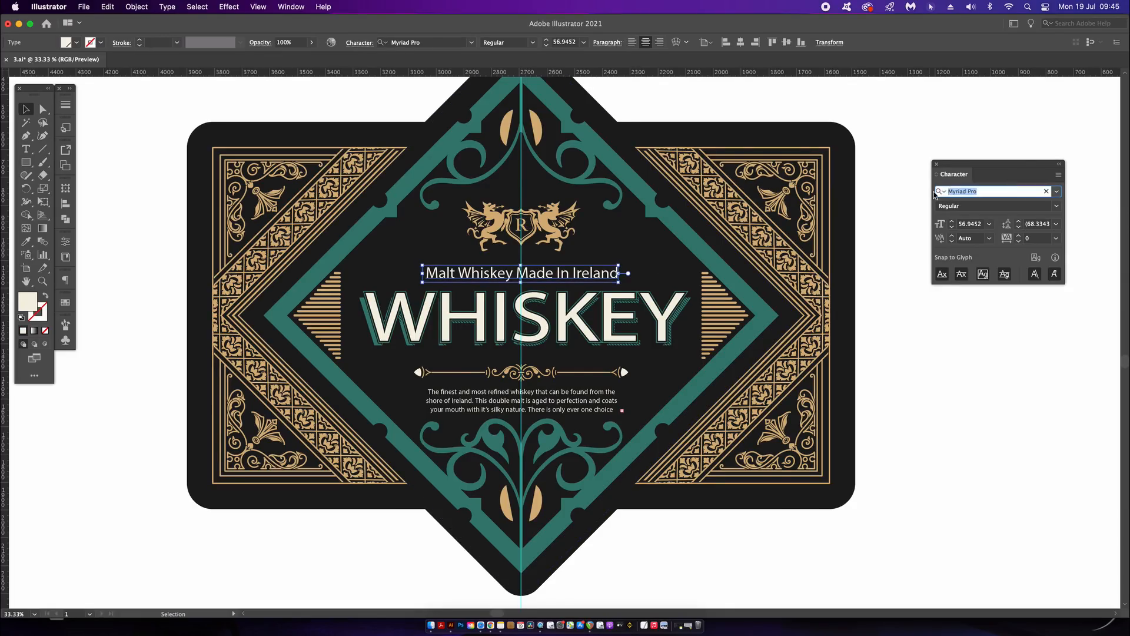
text(ath)
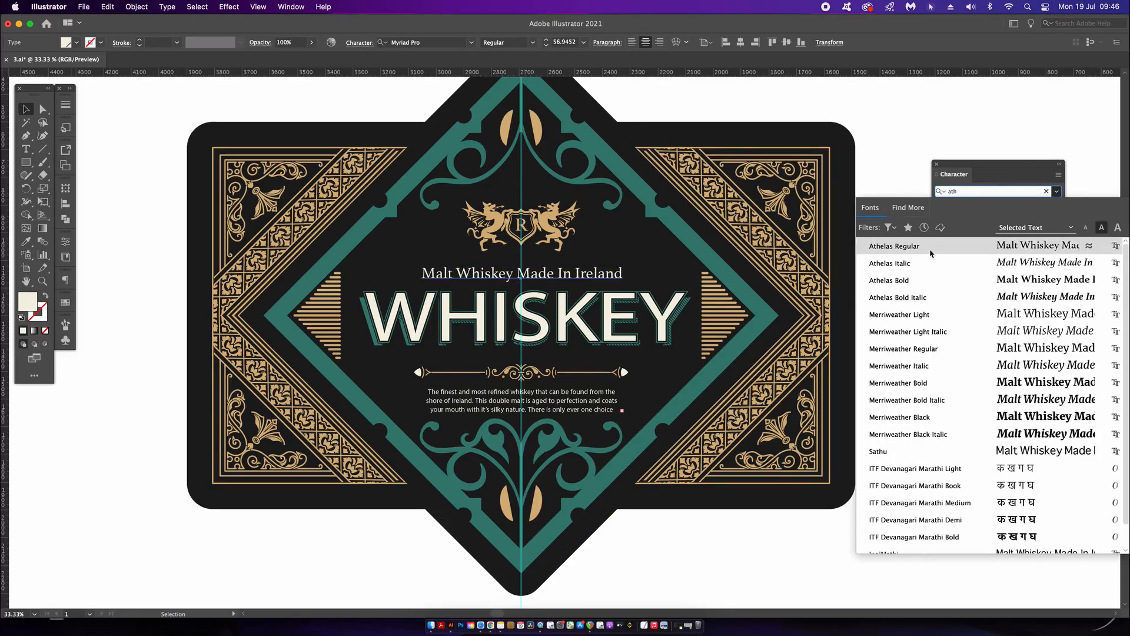
click(932, 255)
click(167, 6)
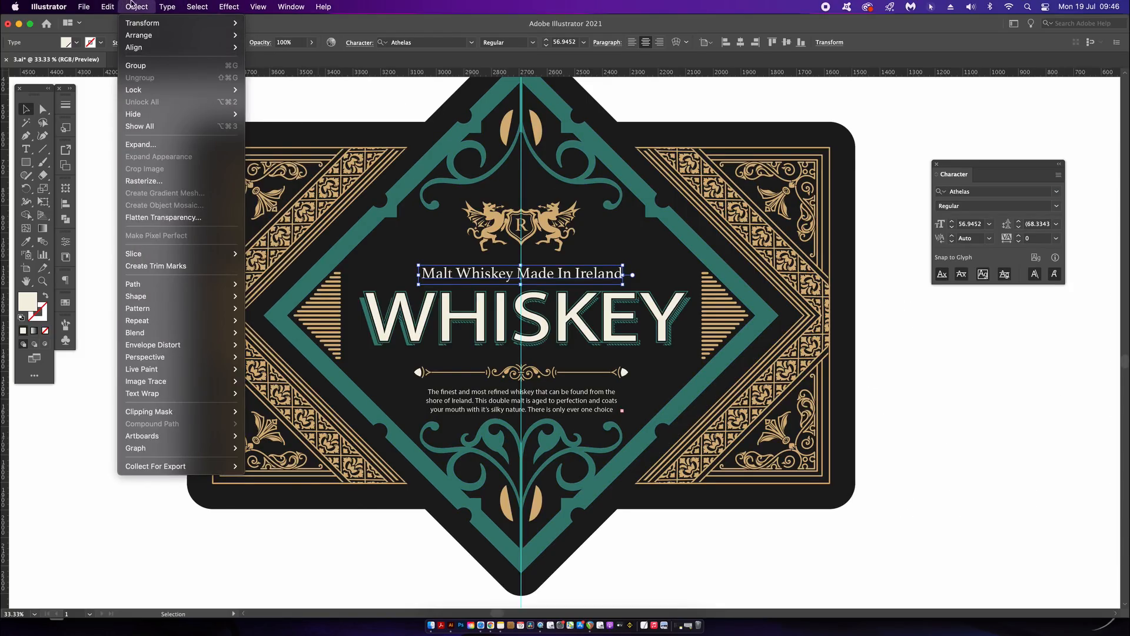
click(320, 187)
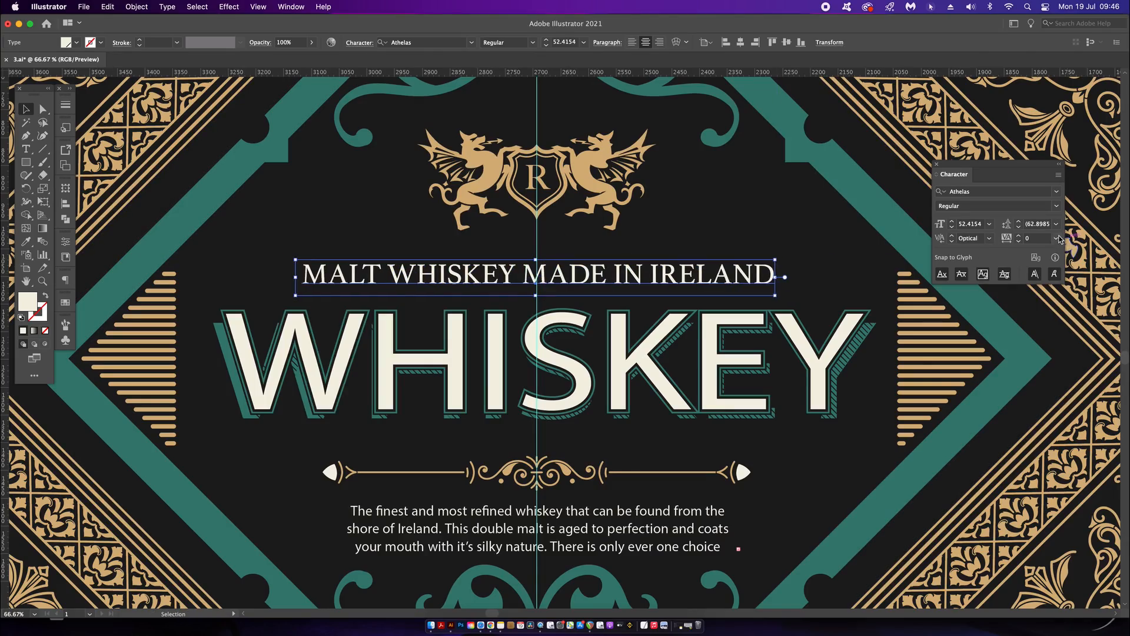
Step: Set the tracking of the uppercase "MALT WHISKEY MADE IN IRELAND" line to 50 and scale it to about 46 pt
click(1058, 238)
click(1054, 274)
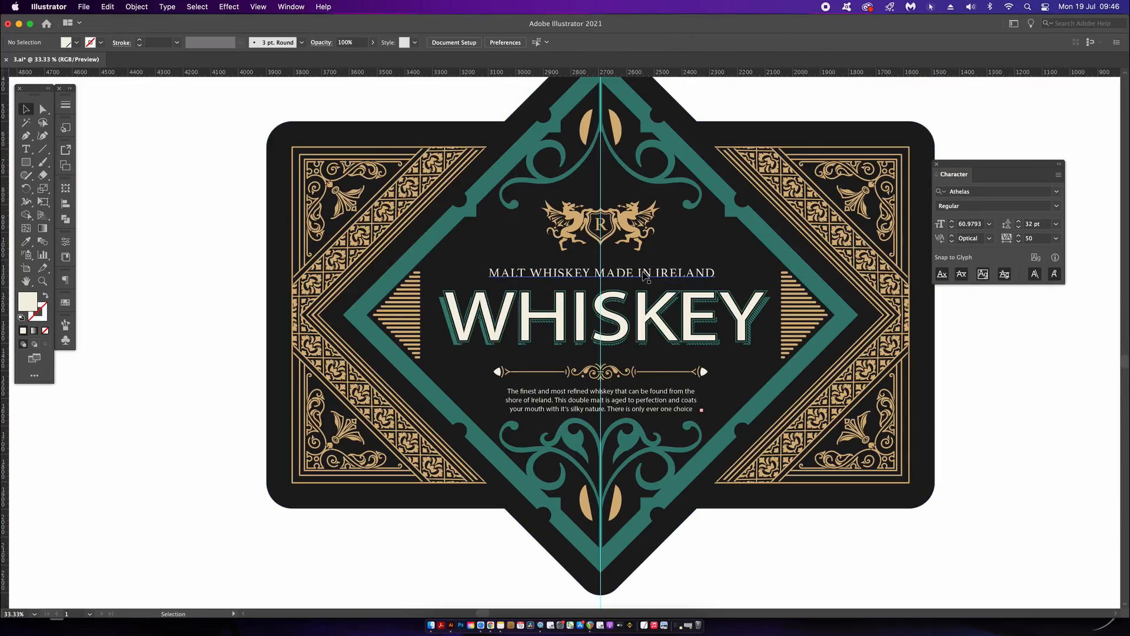
click(646, 278)
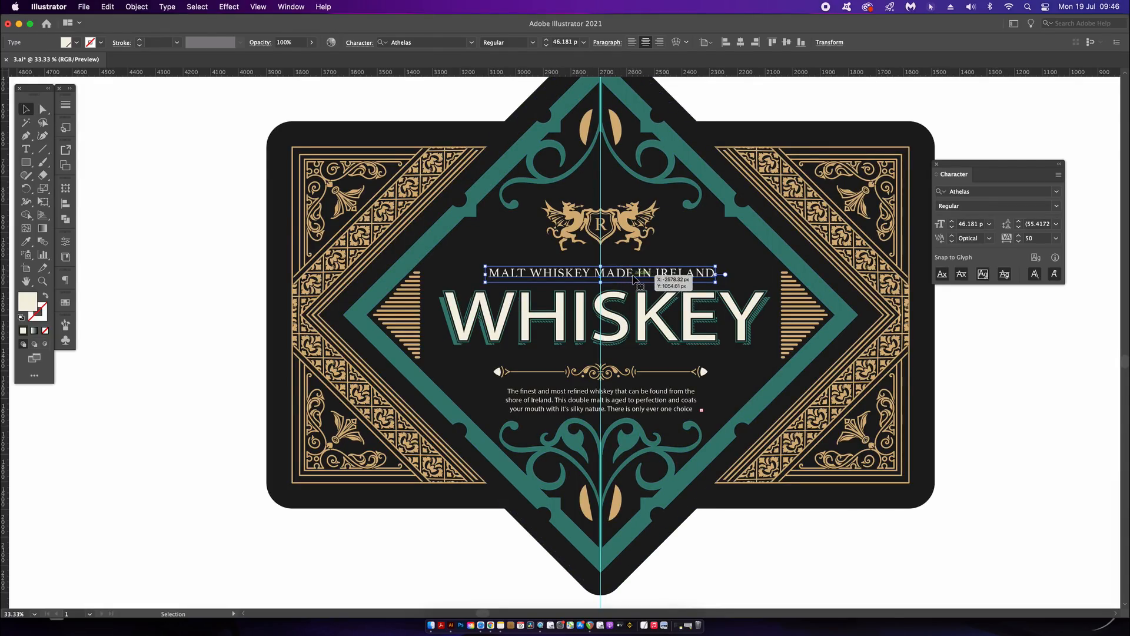
click(994, 377)
scroll(883, 289, down, 1)
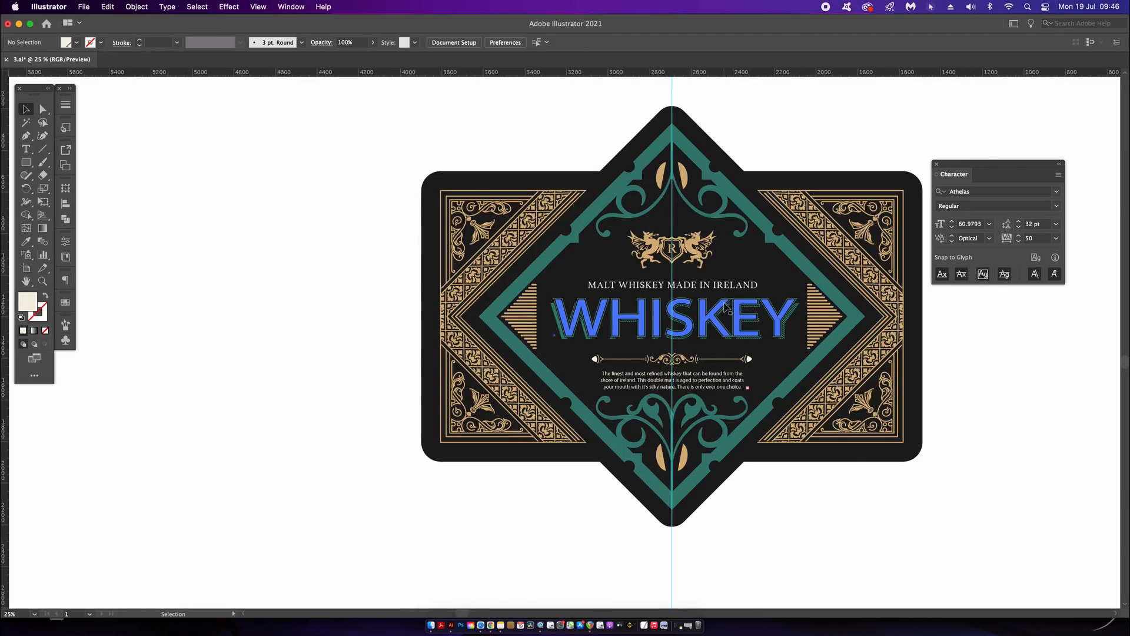
Step: Change the WHISKEY title's font to Hansief
scroll(723, 321, up, 2)
click(723, 321)
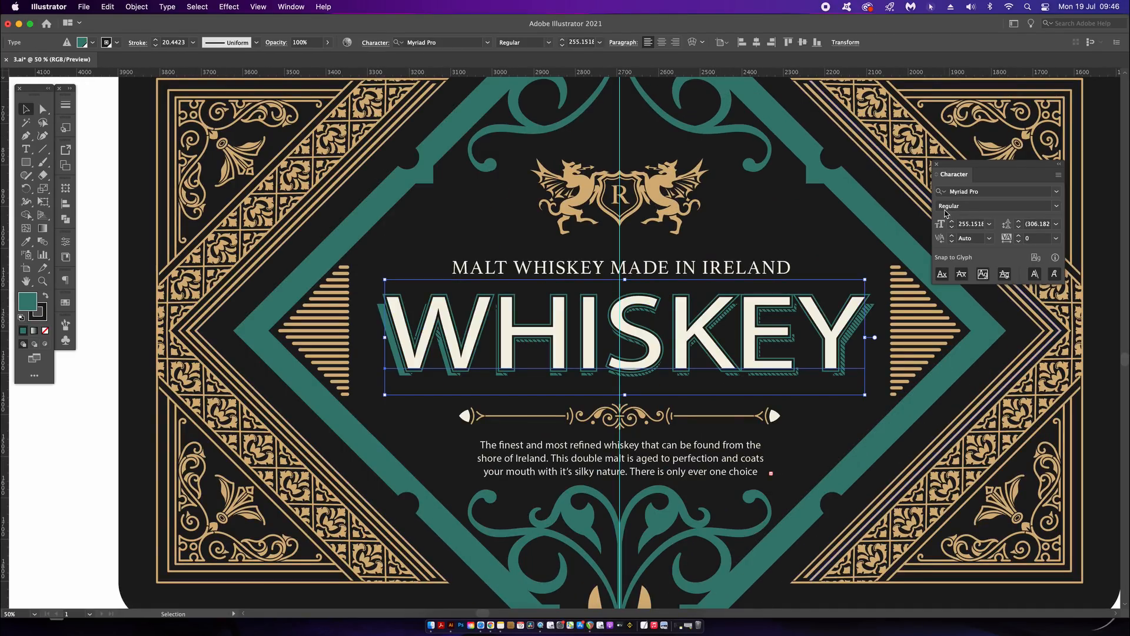
click(1007, 191)
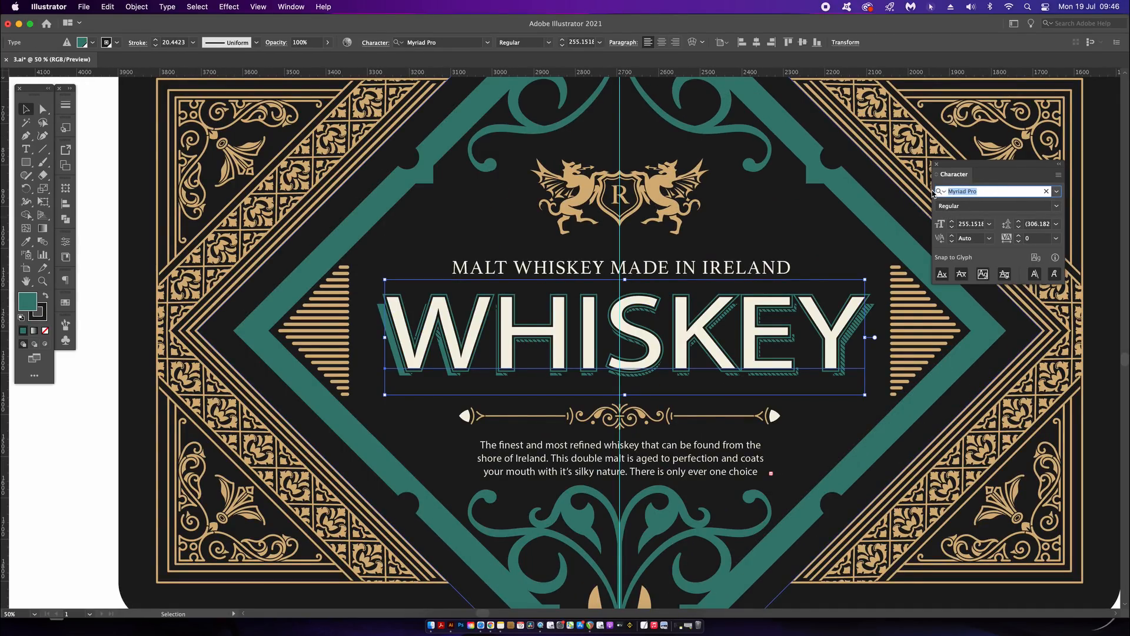
text(hans)
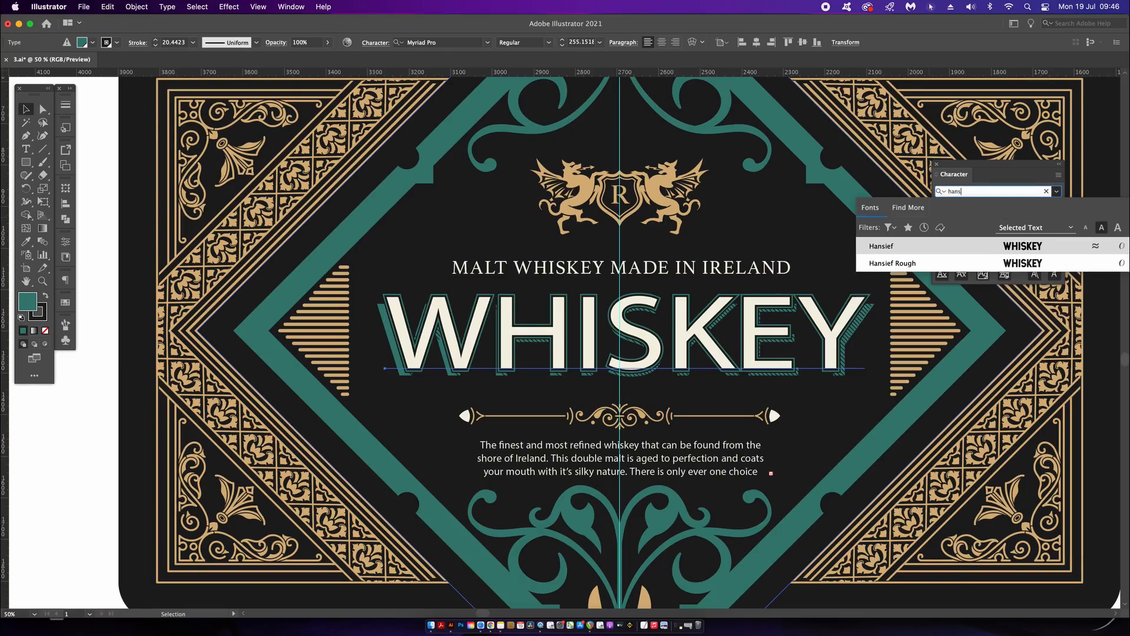
click(942, 246)
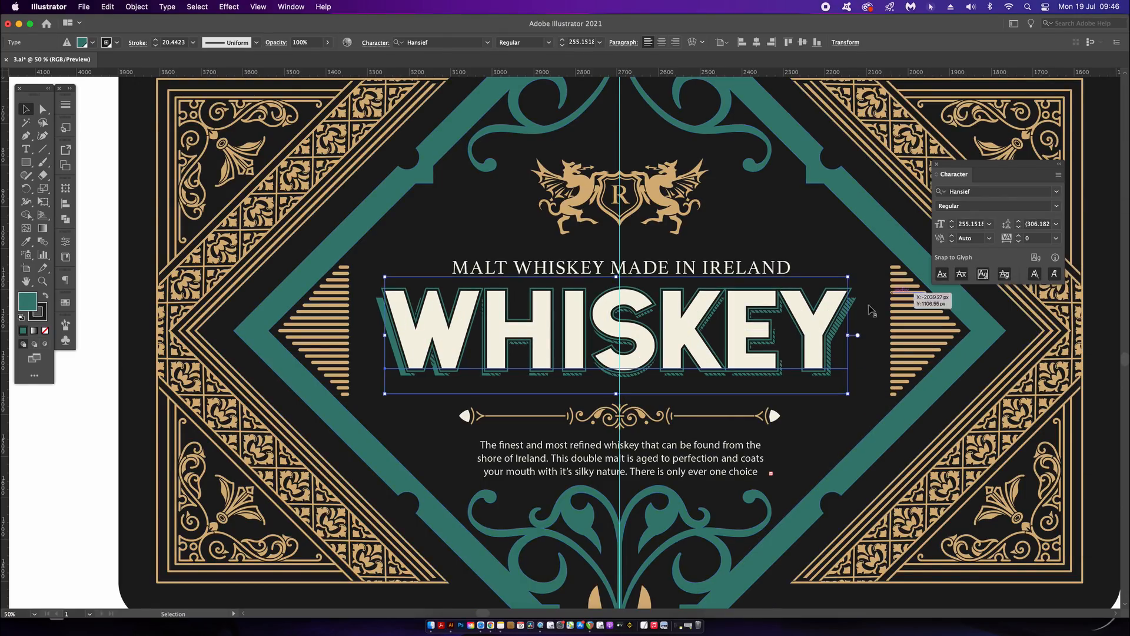
Step: Set the WHISKEY title's kerning to Optical and its tracking to 13
click(989, 238)
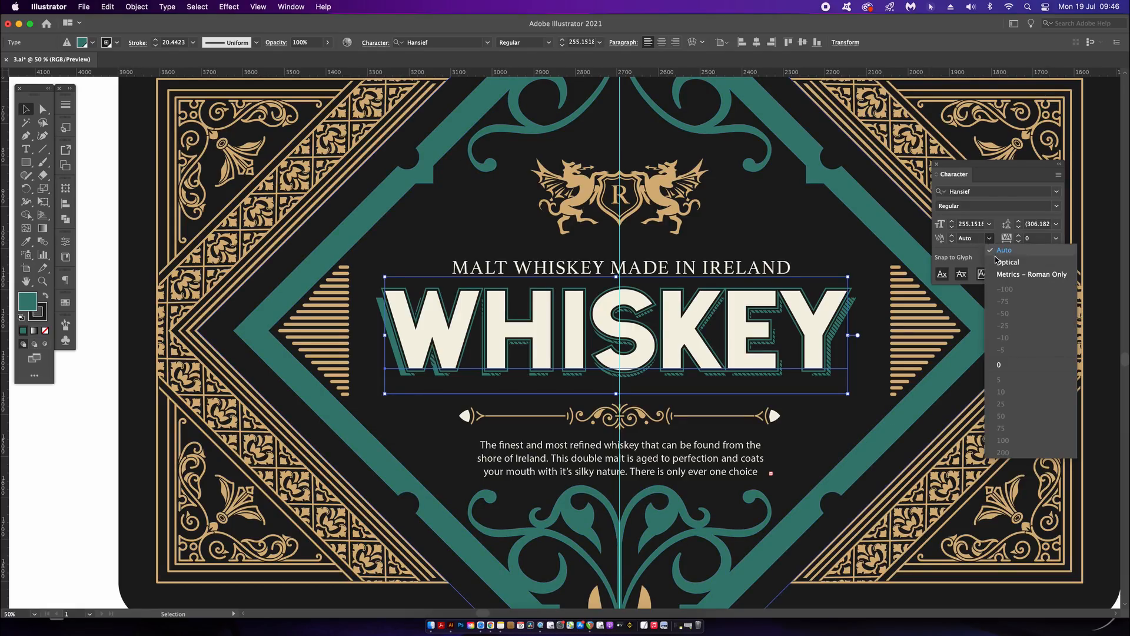
click(1016, 260)
click(1019, 236)
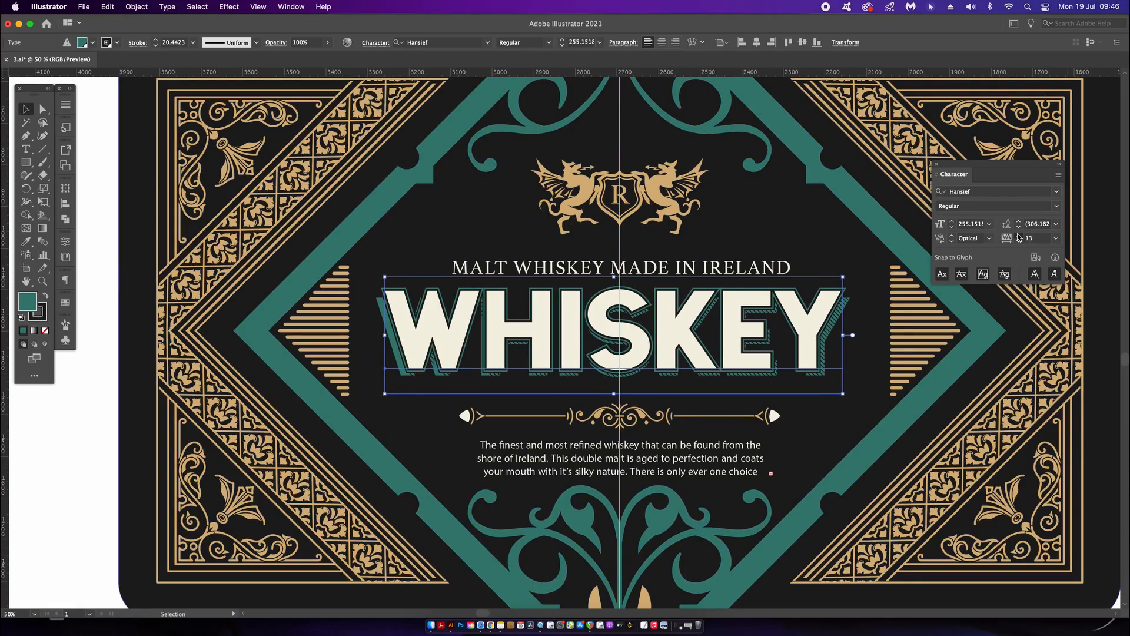
Step: Set the WHISKEY title's tracking to 20 and scale it up to about 260 pt
key(super+a)
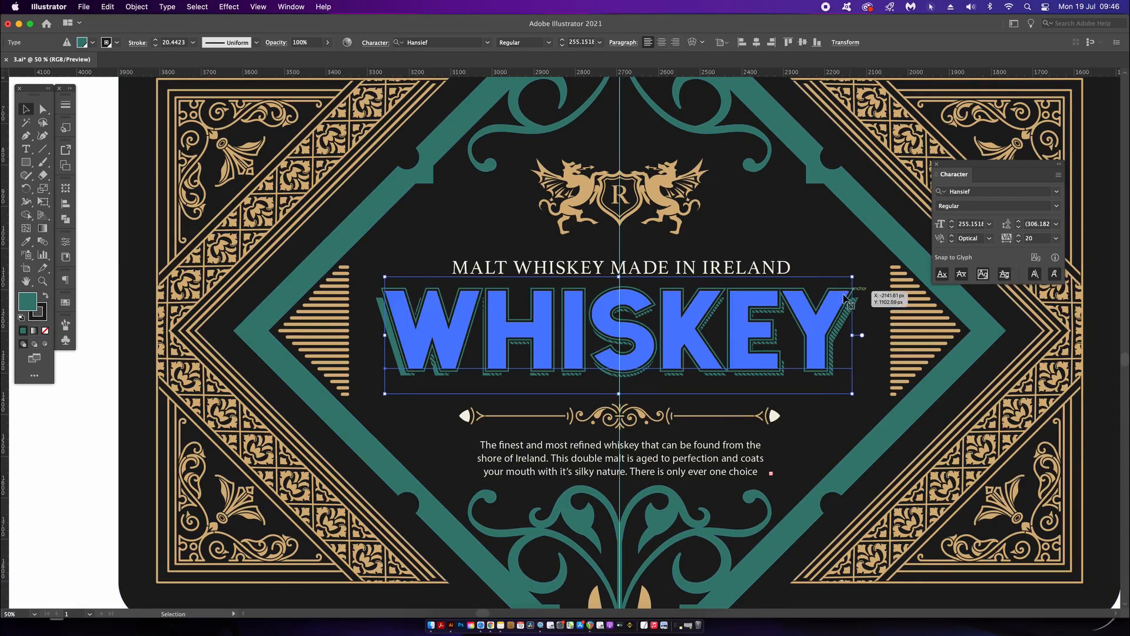
mouse_move(855, 398)
mouse_down()
mouse_move(894, 396)
mouse_move(862, 396)
mouse_up()
drag(806, 333, 802, 331)
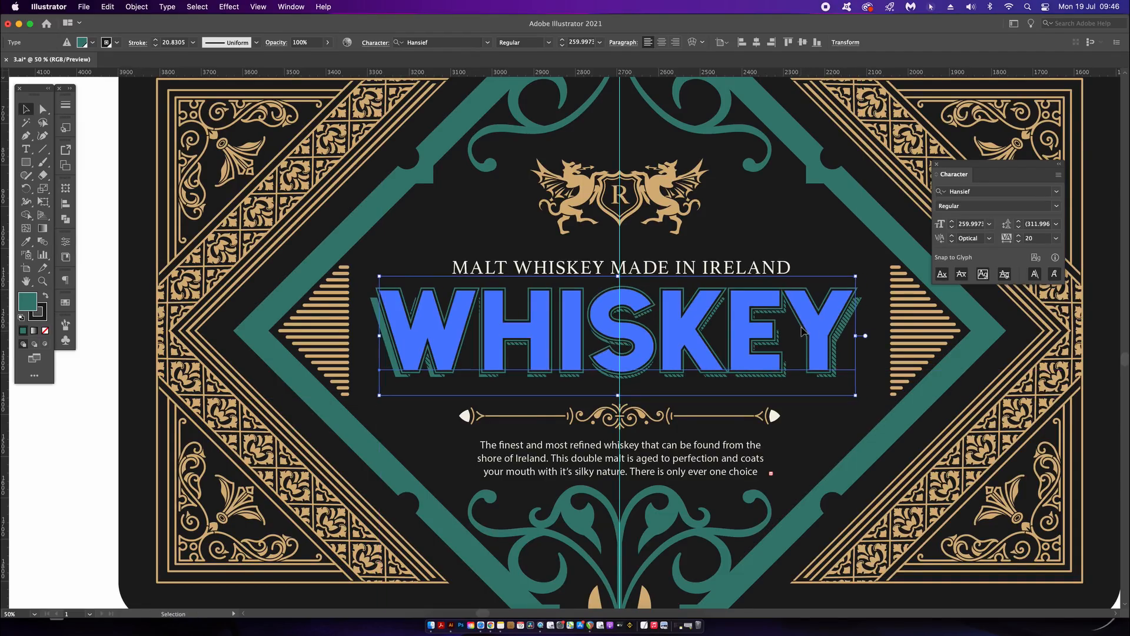
Step: Nudge the WHISKEY title slightly right and down so it centres on the vertical guide and clears the line above
key(Right)
key(Right)
key(Right)
key(Right)
key(Right)
key(Right)
key(Right)
key(Right)
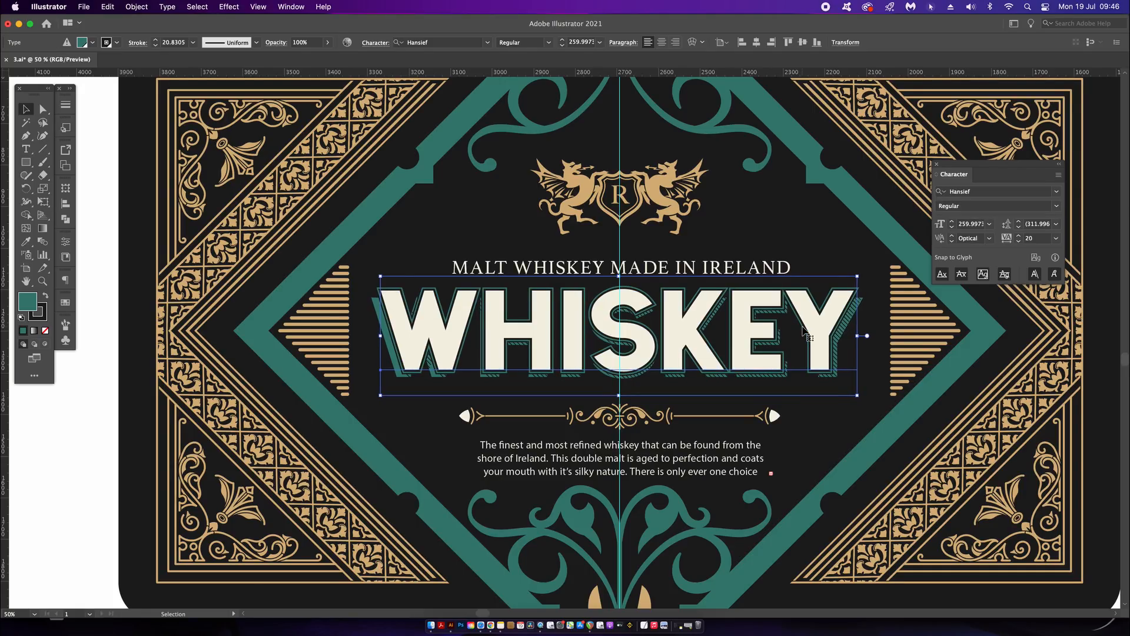
key(Down)
key(Down)
key(Down)
key(Down)
key(Down)
key(Down)
key(Down)
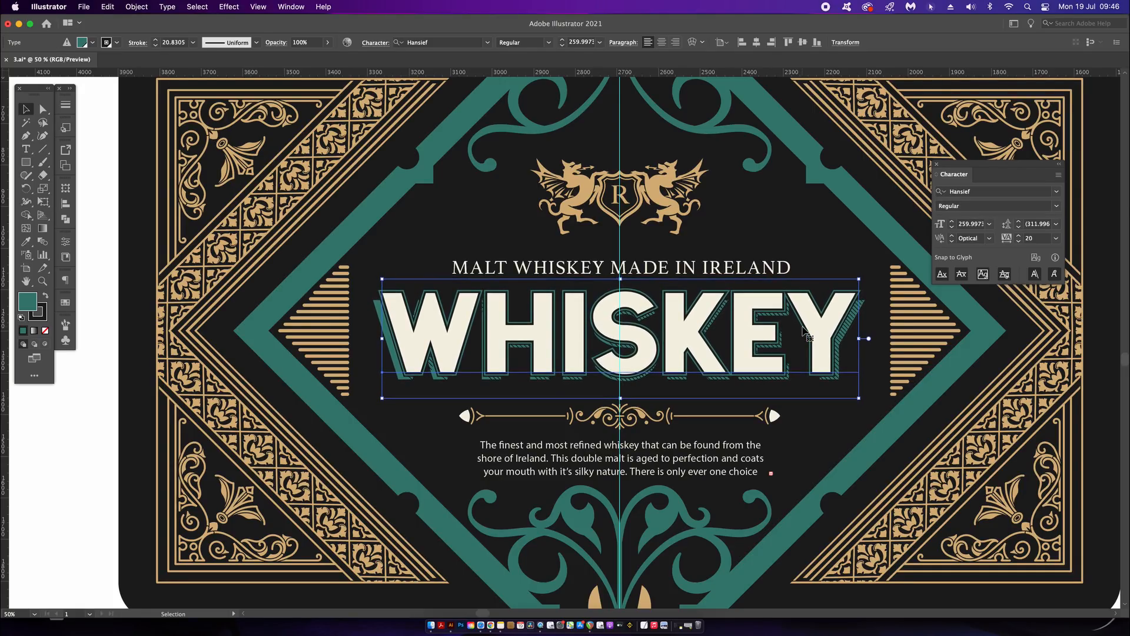
Step: Scale the ornamental divider below the WHISKEY title down to about 681 px wide
click(692, 419)
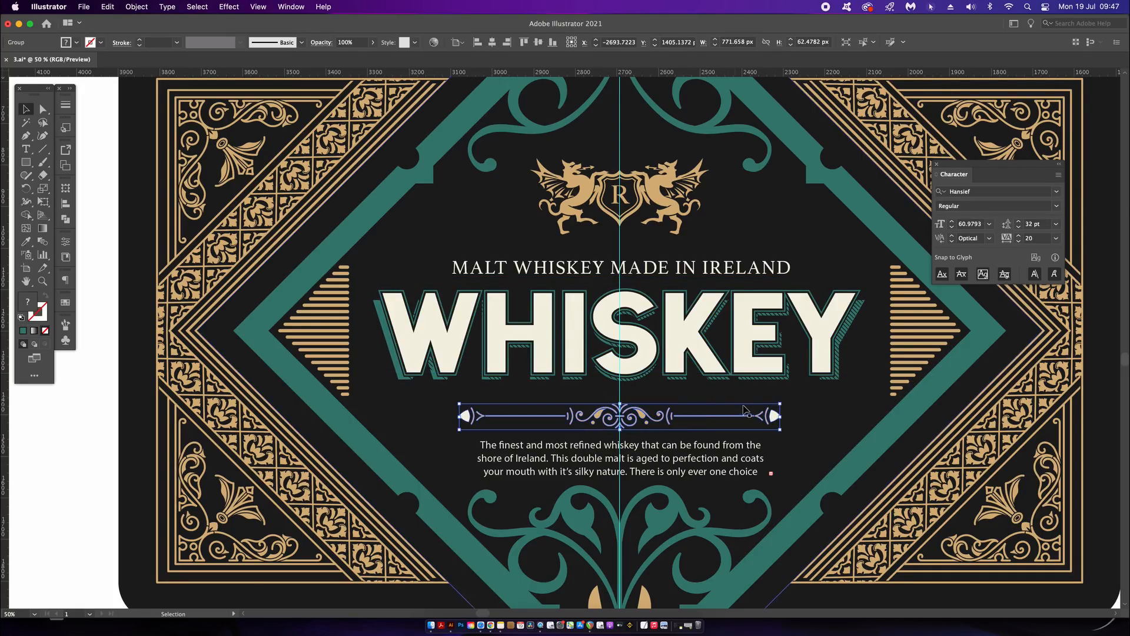
drag(781, 407, 761, 404)
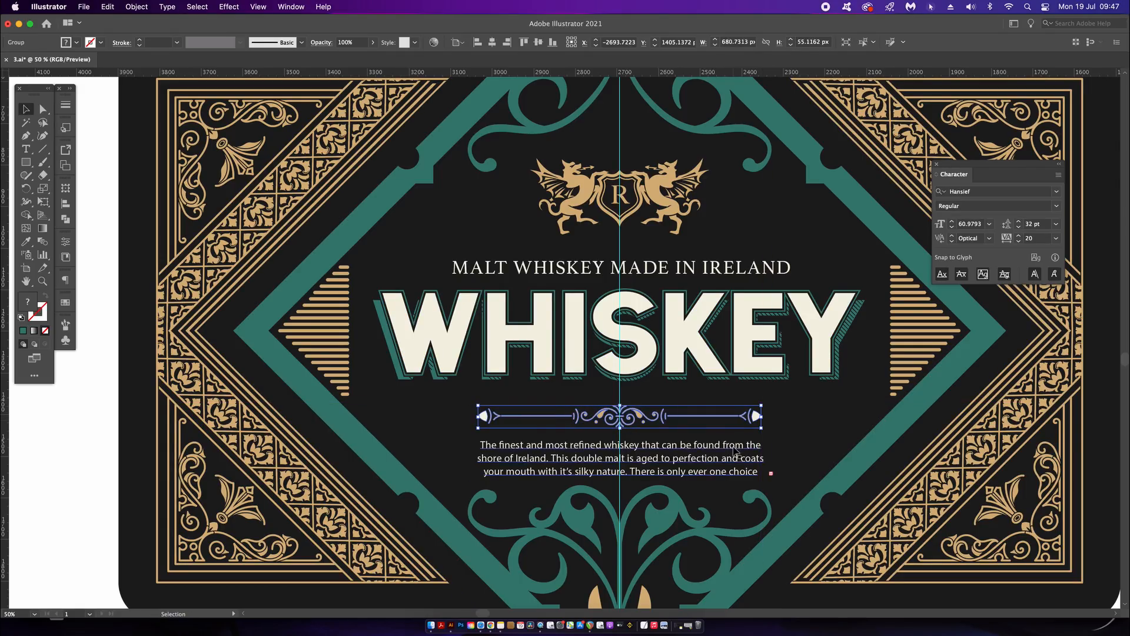
Step: Set the label's description paragraph in Aileron Regular at 20 pt with tracking 25, and widen its text frame slightly
click(738, 453)
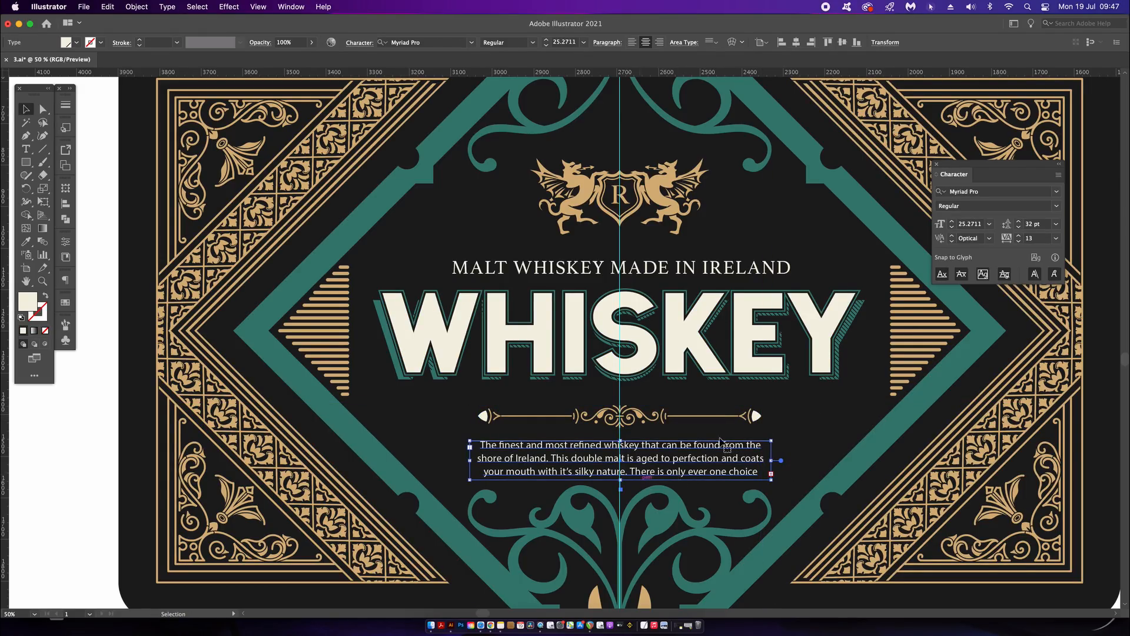
click(953, 228)
click(953, 228)
click(953, 228)
click(952, 221)
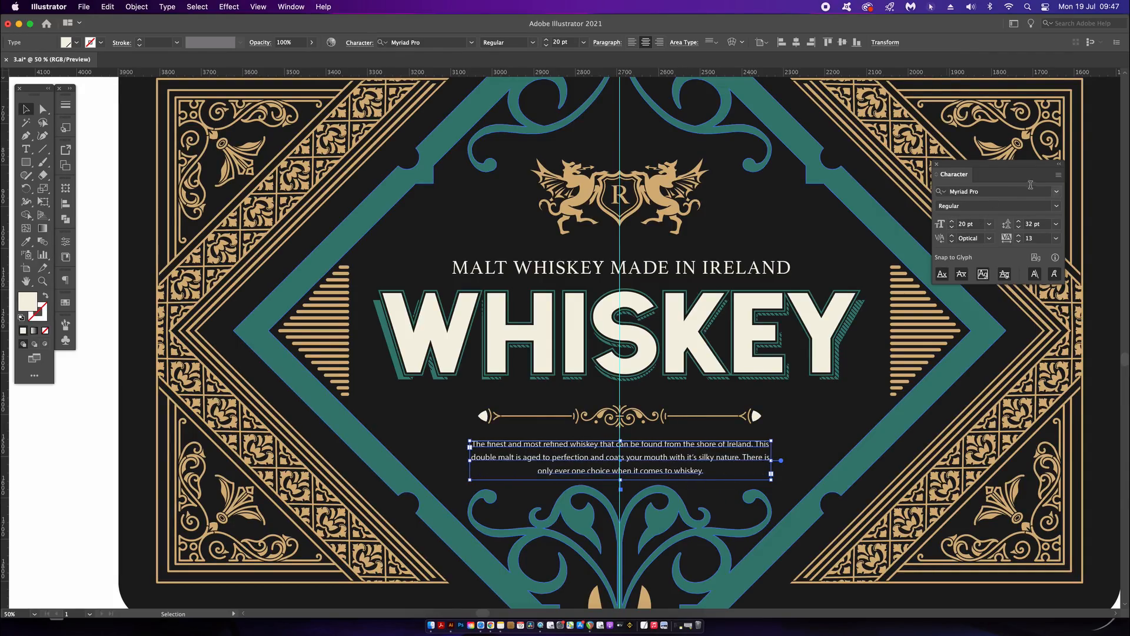
click(1059, 192)
scroll(990, 353, up, 2)
click(977, 319)
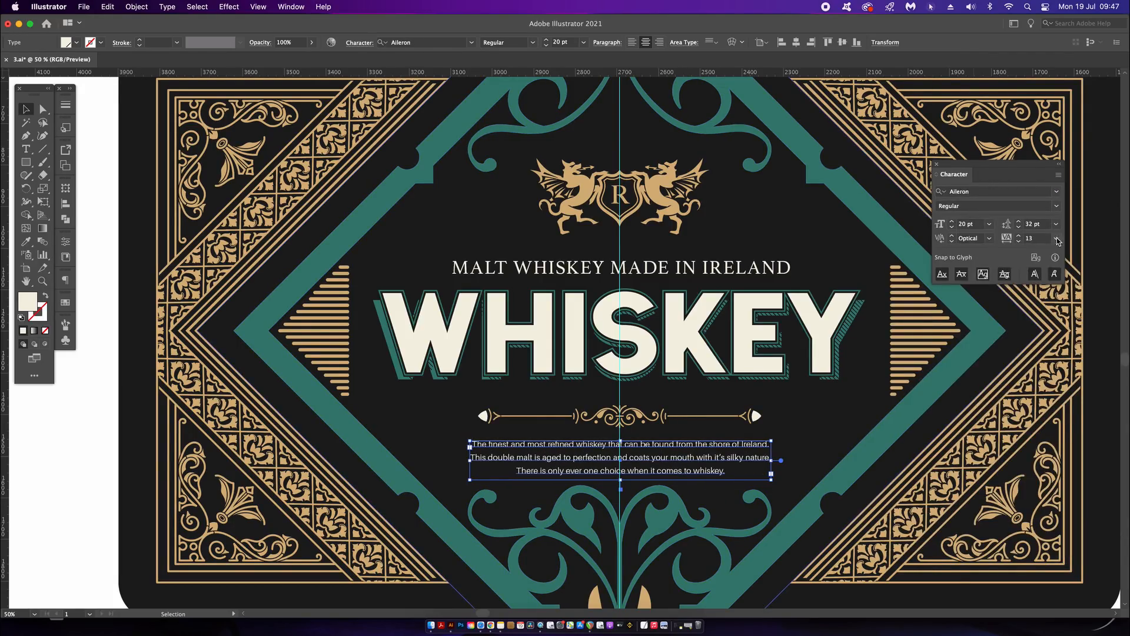
drag(772, 460, 787, 460)
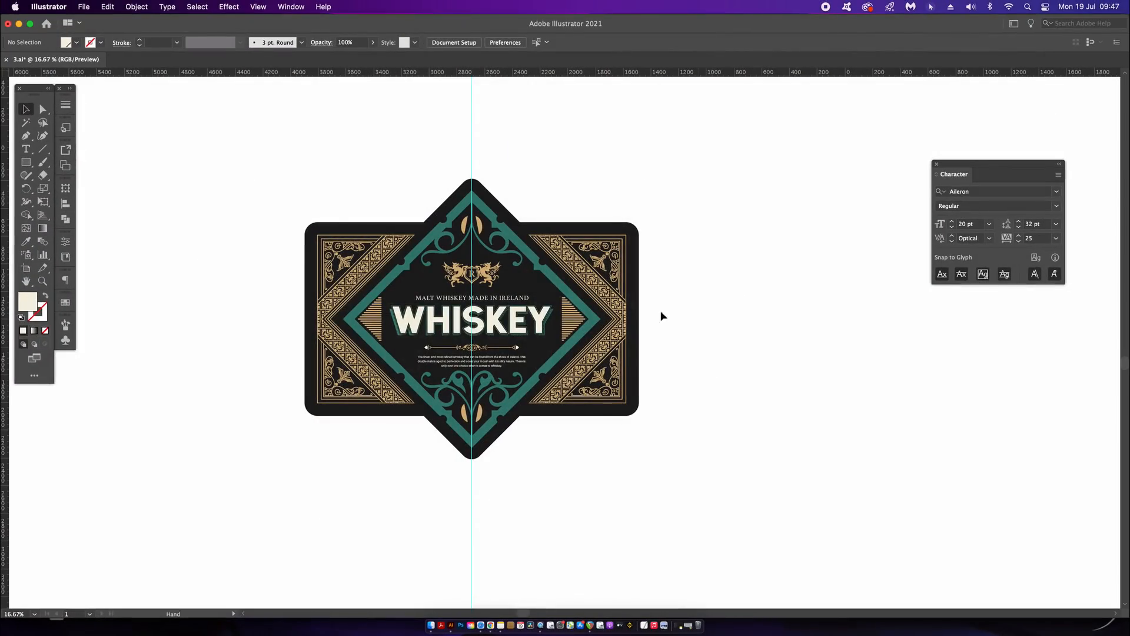
Step: Move the "MALT WHISKEY MADE IN IRELAND" line and WHISKEY title up together by about 19 px, and raise the divider slightly
scroll(499, 318, up, 1)
scroll(499, 318, up, 1)
drag(508, 317, 579, 322)
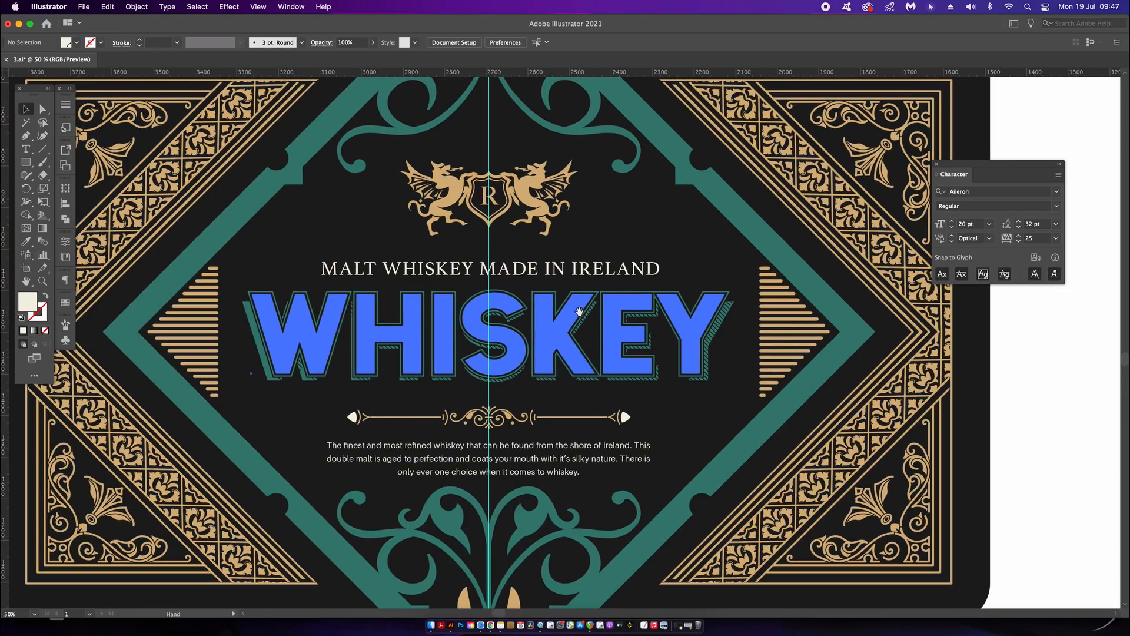
click(555, 268)
shift+click(563, 338)
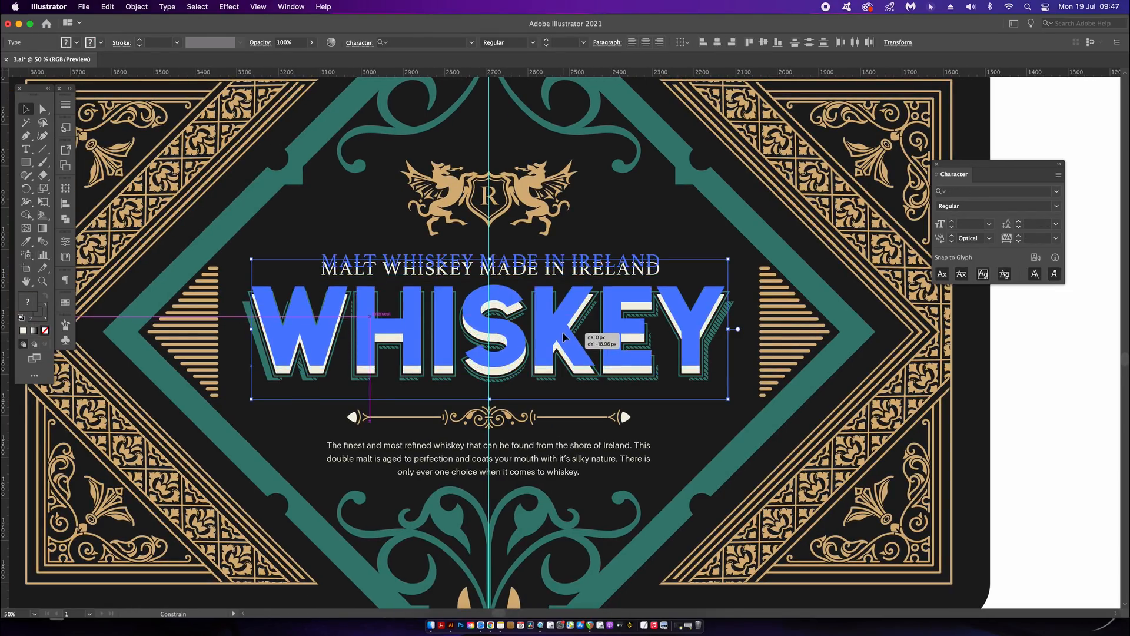
drag(560, 417, 559, 413)
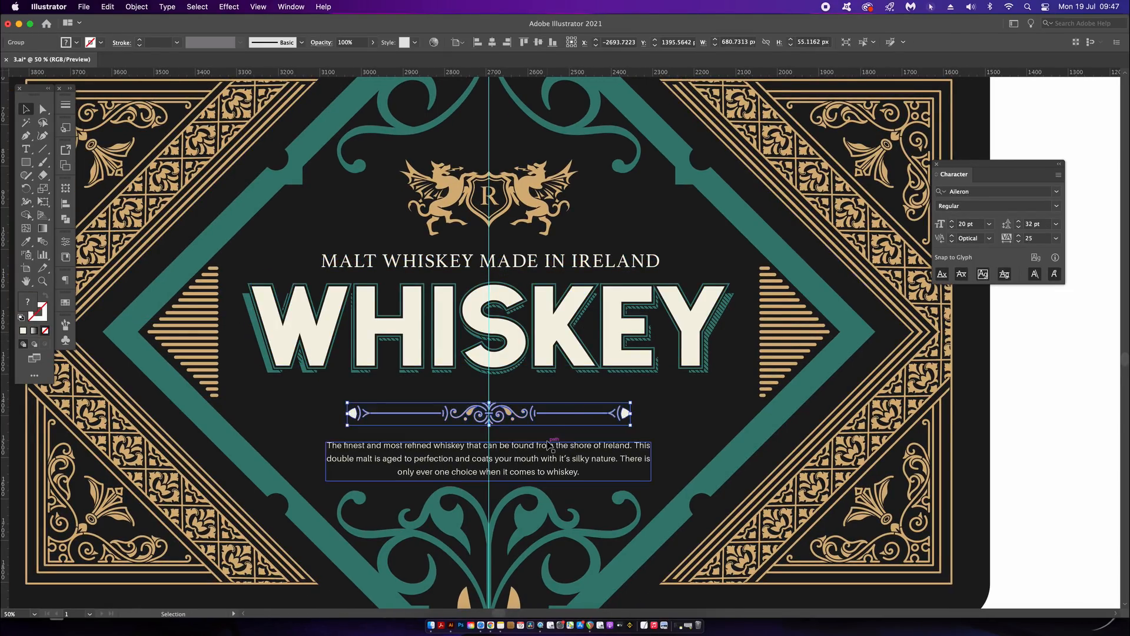
Step: Reduce the description paragraph to 18 pt and tighten its text frame around the guide
click(545, 448)
click(952, 226)
click(952, 228)
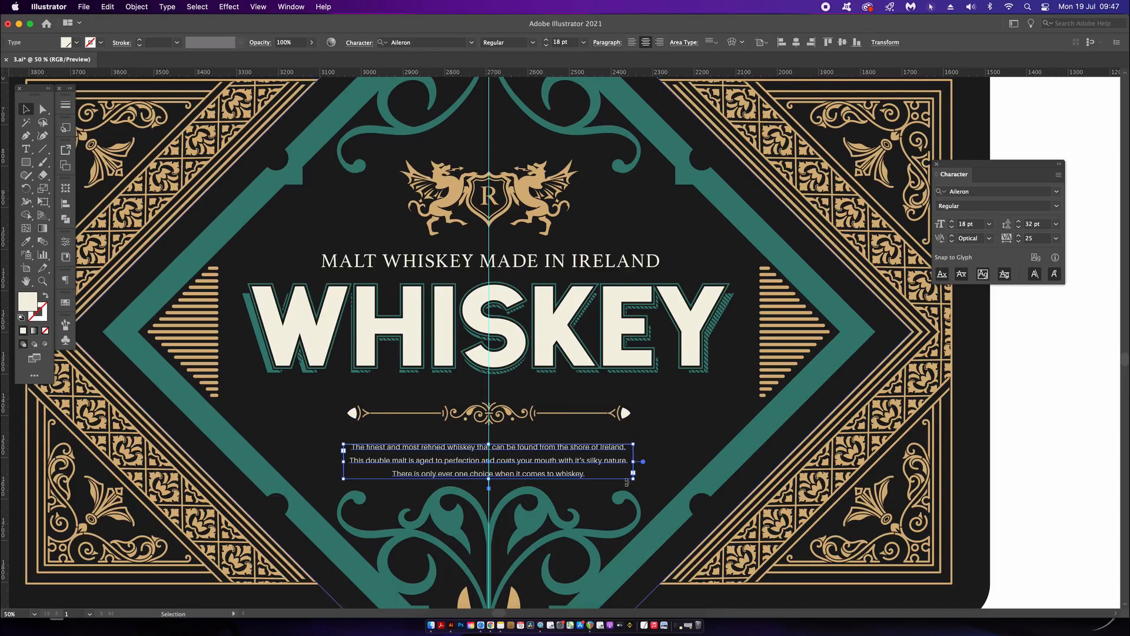
Step: Scale the ornamental divider down further and move it with the description paragraph up closer to the WHISKEY title
click(1023, 453)
scroll(1023, 454, down, 1)
scroll(596, 414, up, 2)
click(788, 417)
drag(820, 401, 788, 403)
shift+click(725, 452)
key(shift+Up)
key(shift+Up)
scroll(725, 452, down, 2)
drag(725, 452, 639, 427)
click(394, 126)
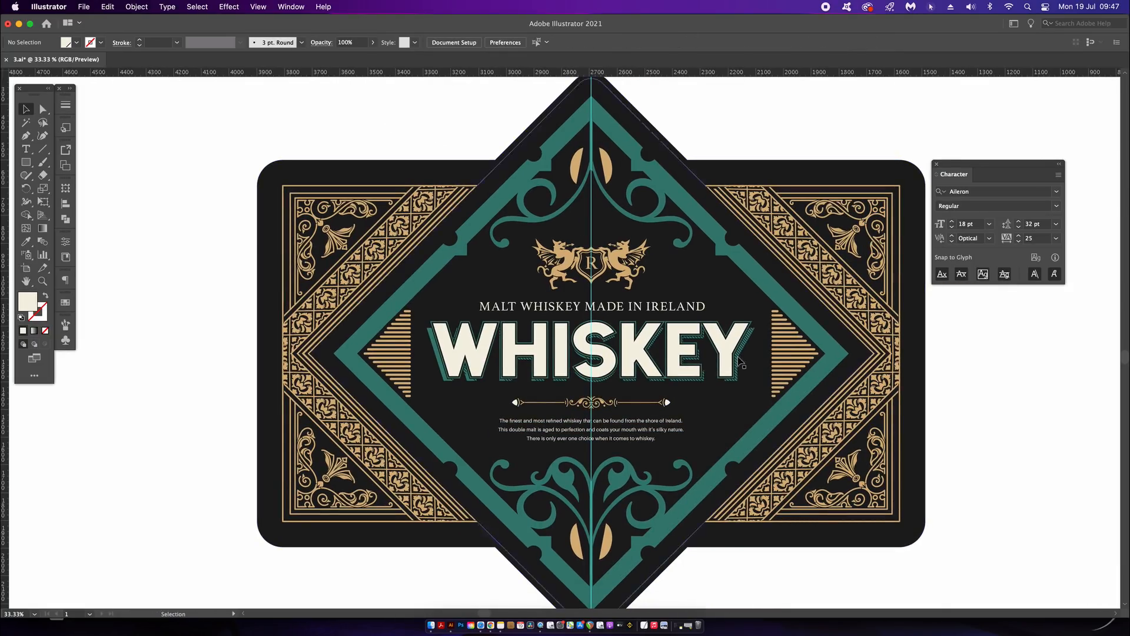
scroll(988, 373, down, 1)
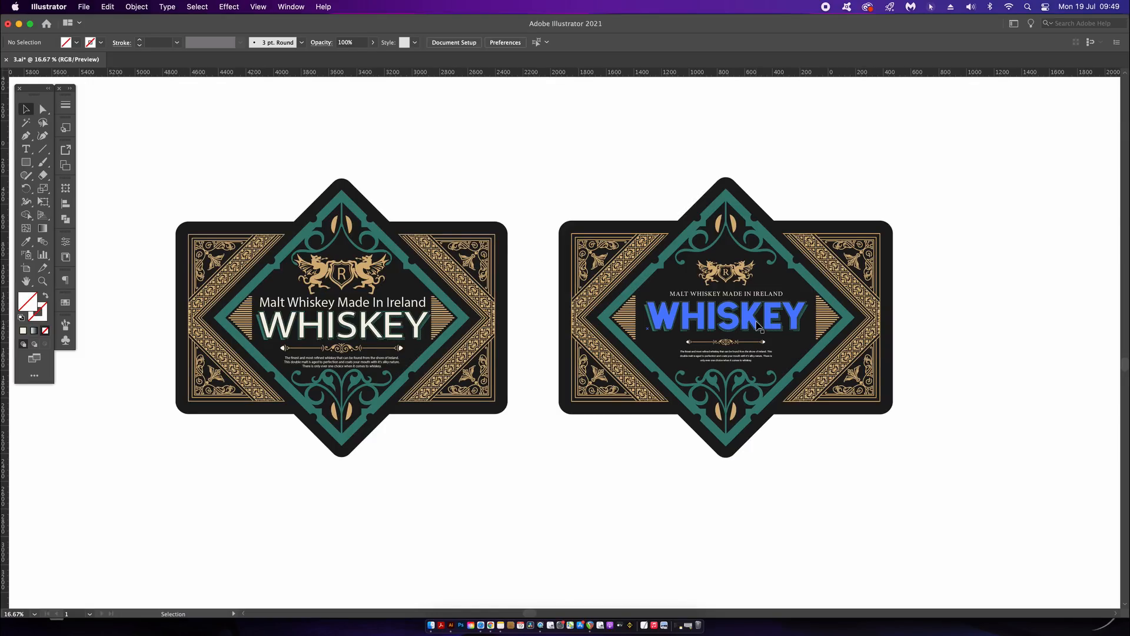
click(684, 318)
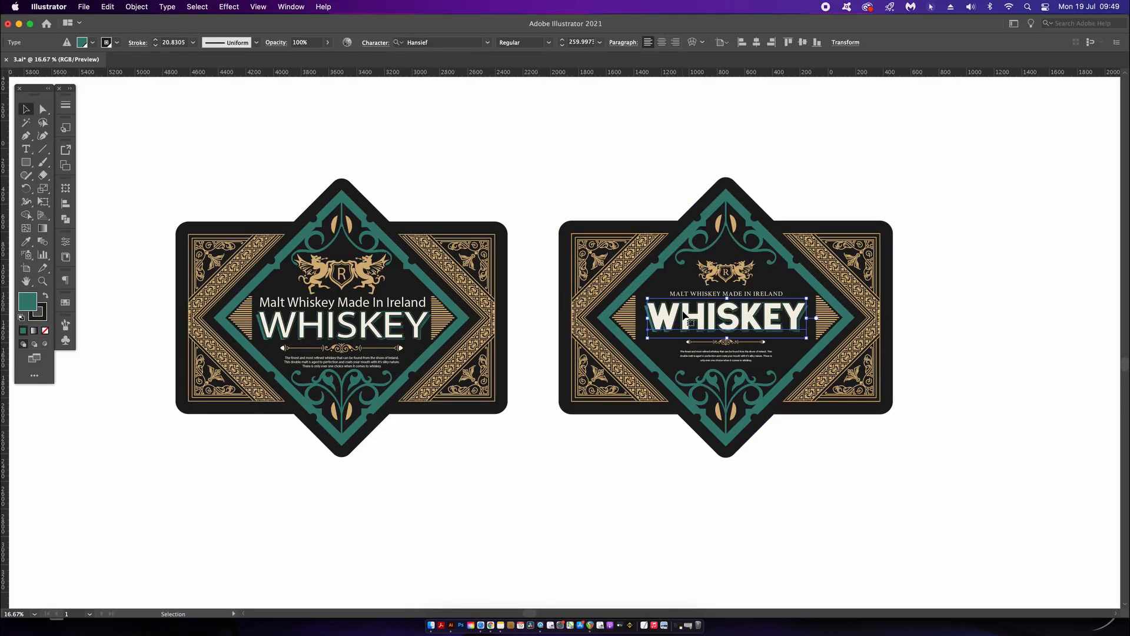
click(665, 195)
click(734, 323)
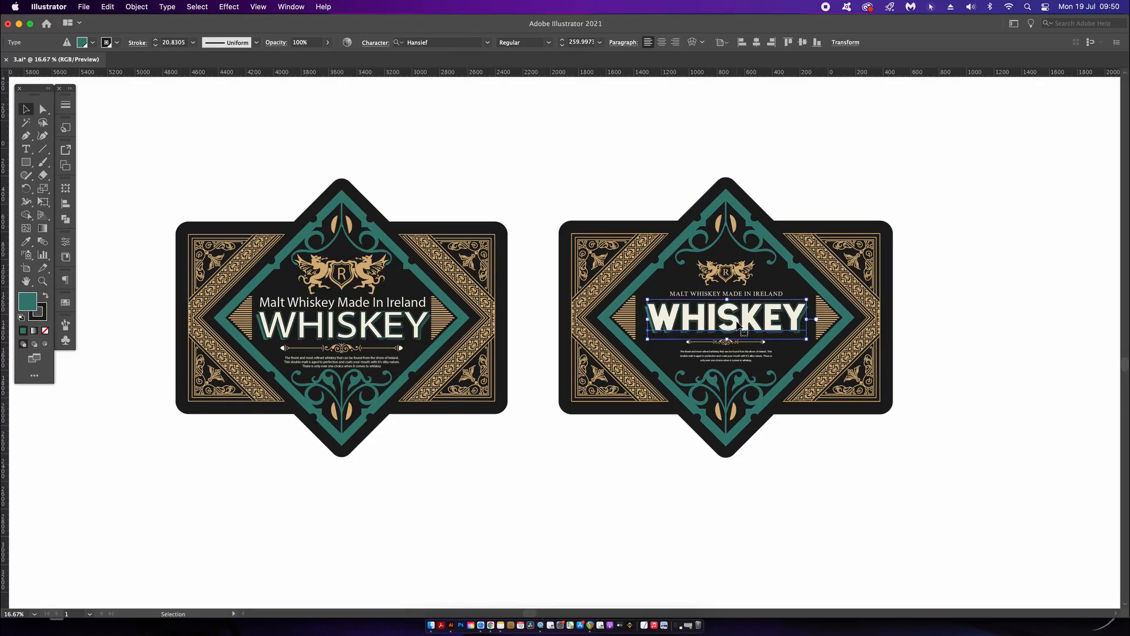
click(643, 174)
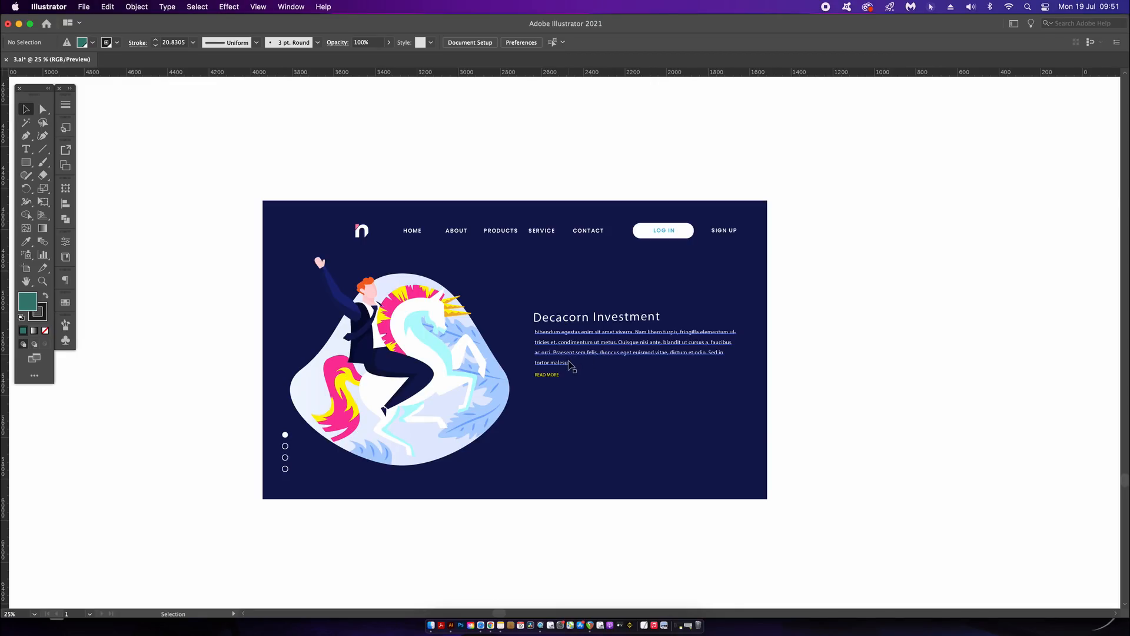
Step: Move the web banner's READ MORE link and body paragraph down, and shorten the paragraph's text frame to fit its four lines
scroll(548, 387, up, 3)
drag(567, 367, 581, 448)
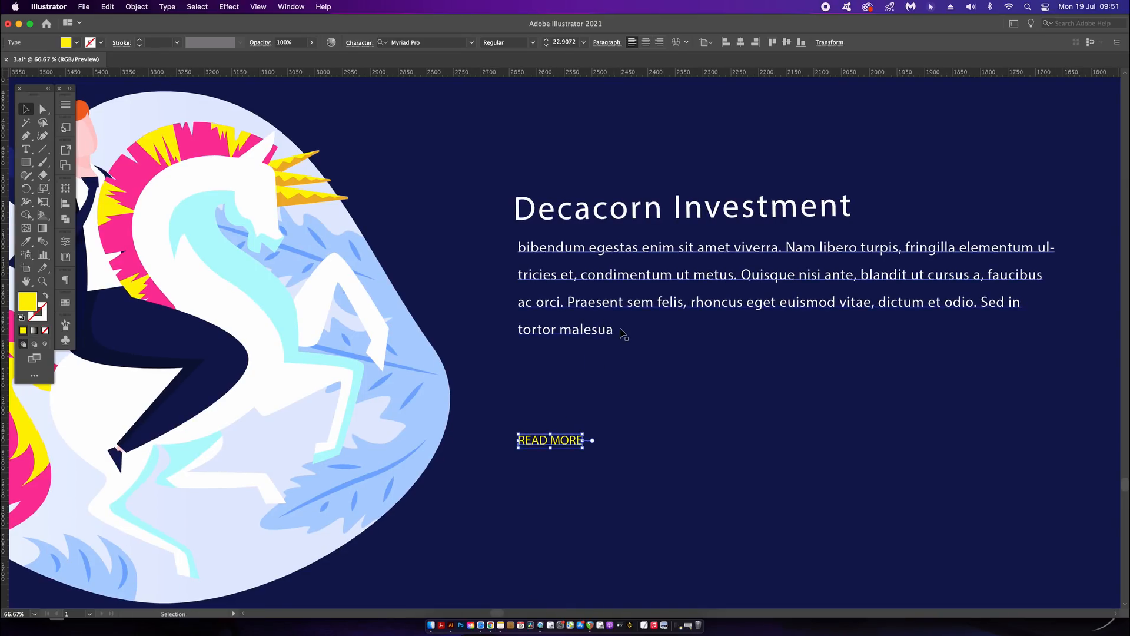
scroll(641, 330, down, 1)
drag(661, 331, 654, 364)
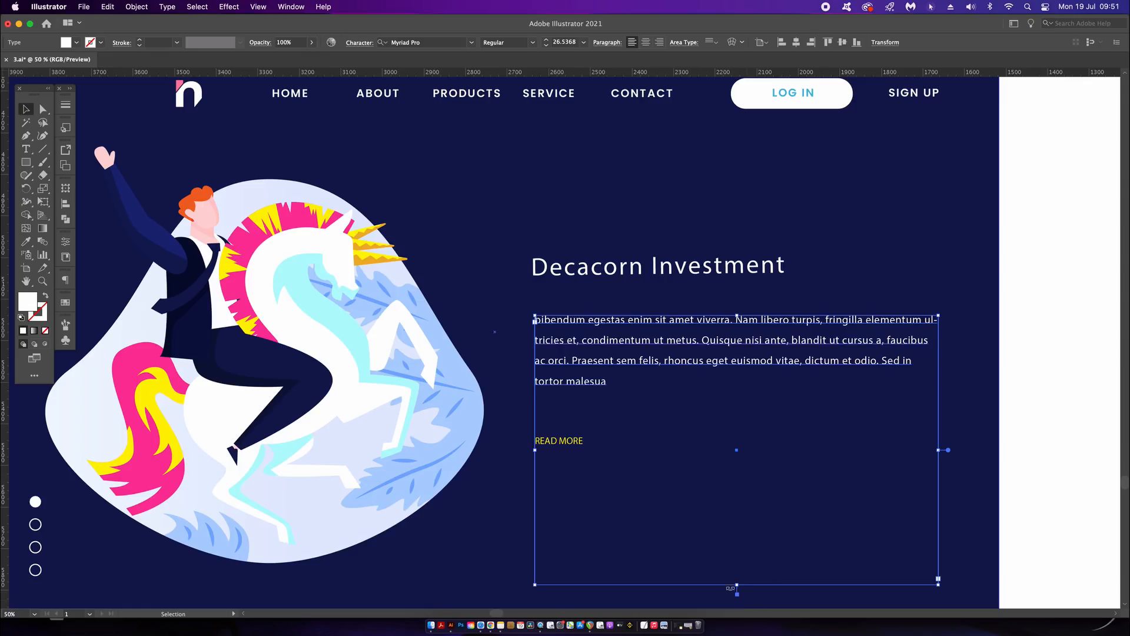
drag(736, 584, 728, 404)
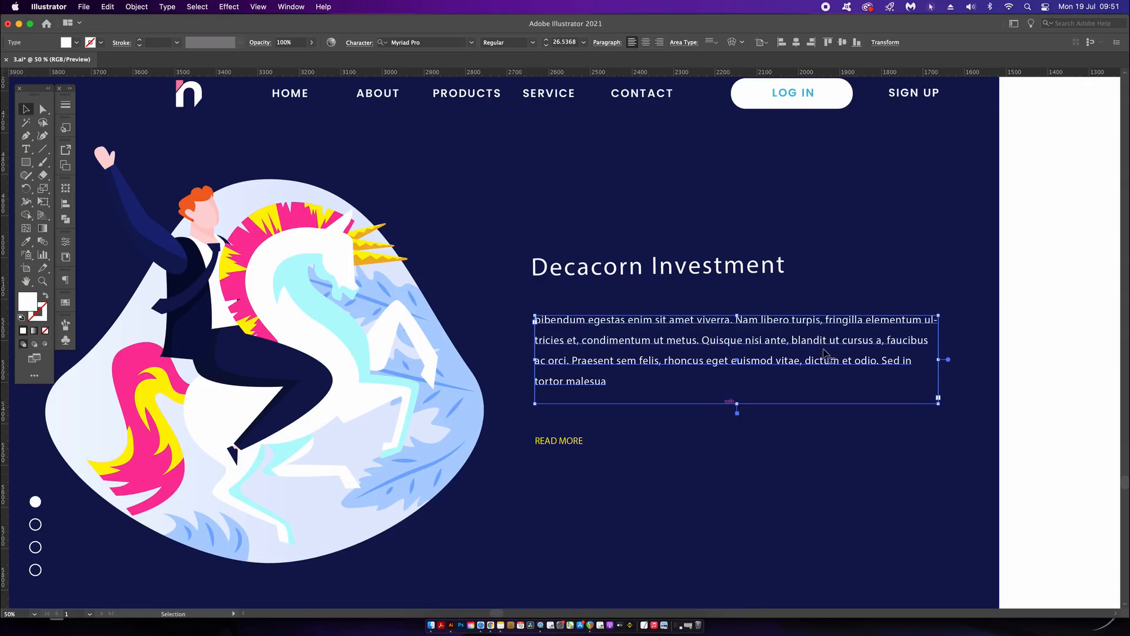
click(1036, 337)
Step: Set the "Decacorn Investment" heading in League Spartan Bold and break it onto two lines after "Decacorn"
click(728, 263)
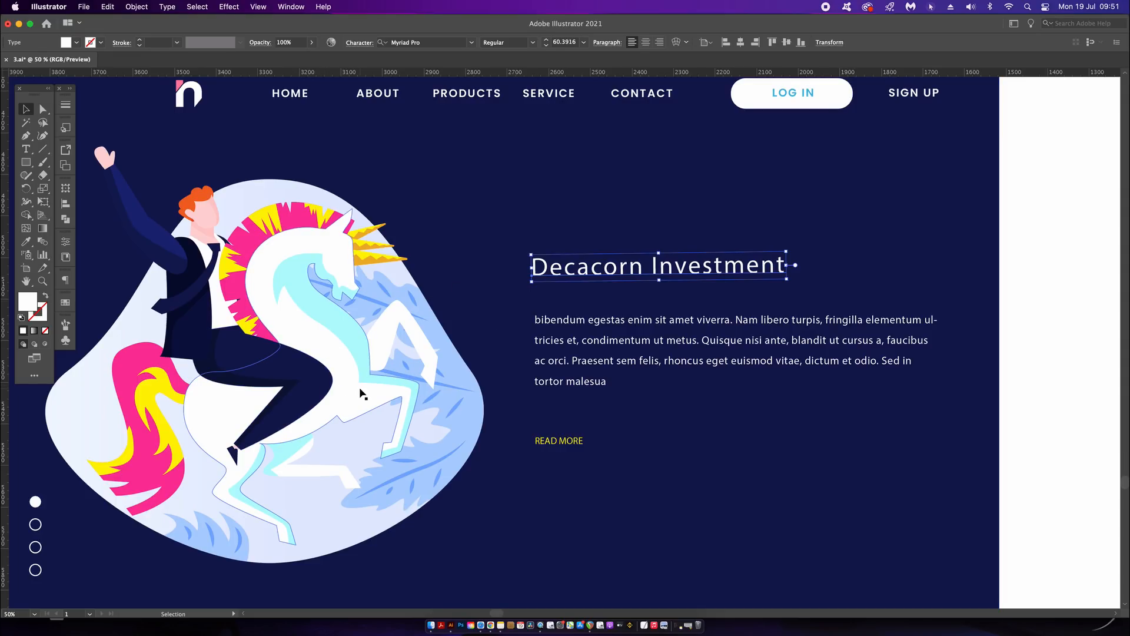
key(a)
key(super+t)
key(v)
click(1014, 188)
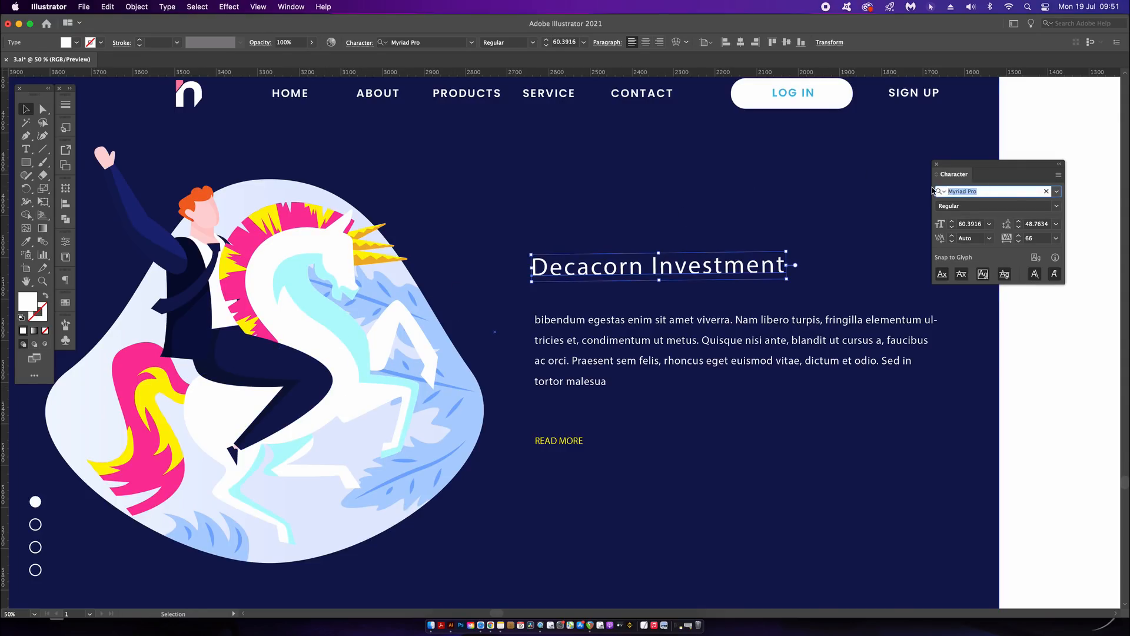
text(leagu)
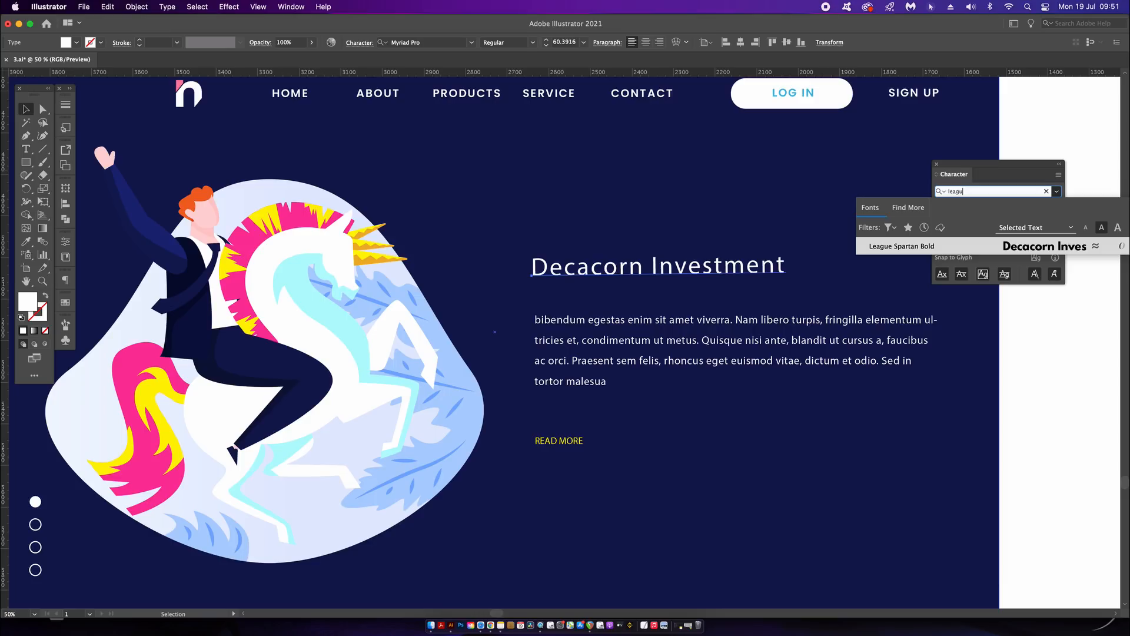
key(Return)
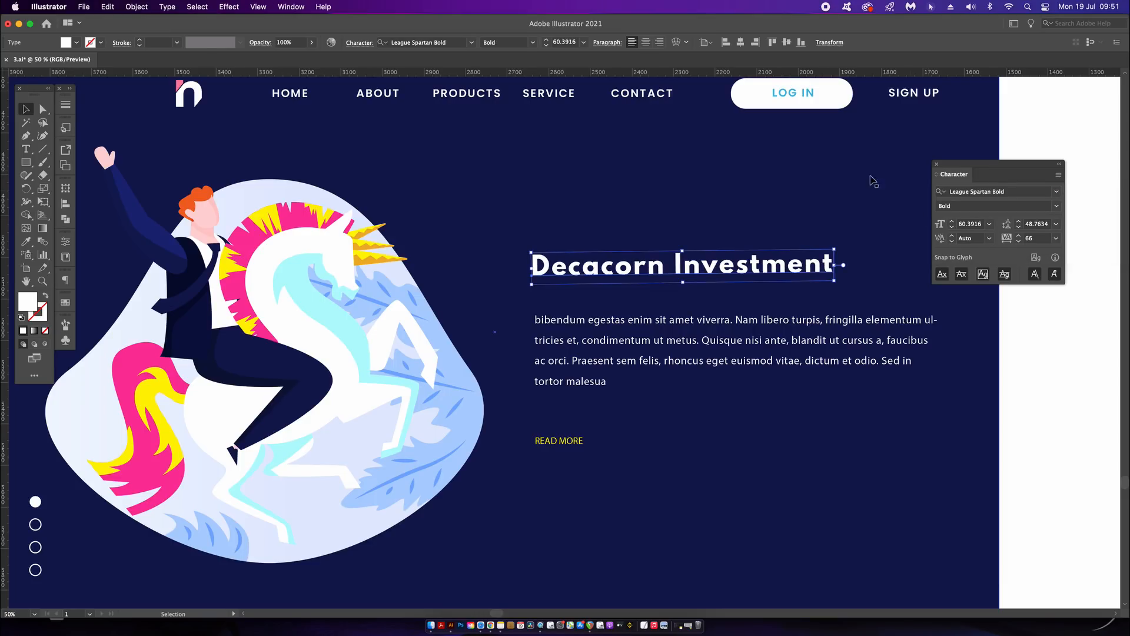
double_click(674, 265)
key(Return)
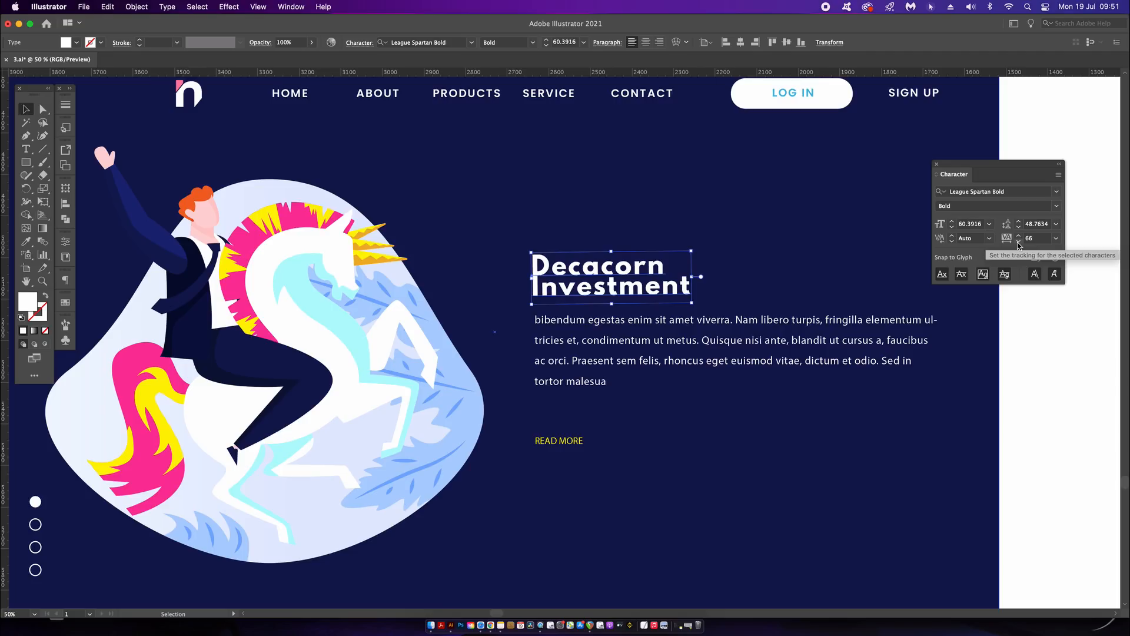
Step: Set the Decacorn Investment heading's kerning to Optical, its tracking to -10 and its leading to 63 pt
click(990, 238)
click(1004, 262)
click(1057, 238)
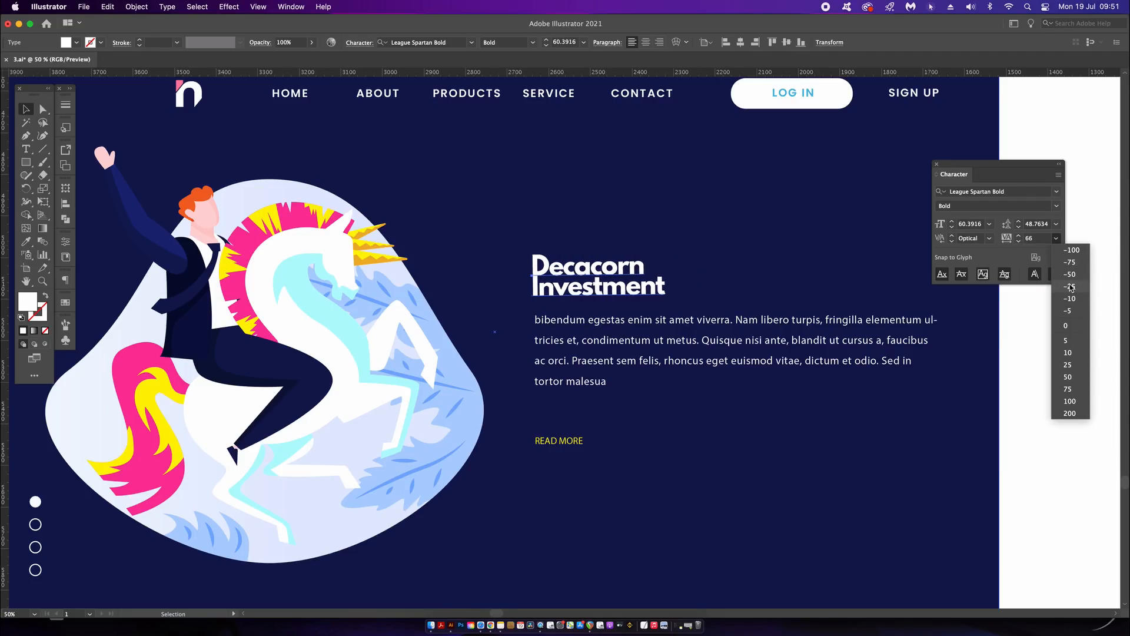
click(1071, 287)
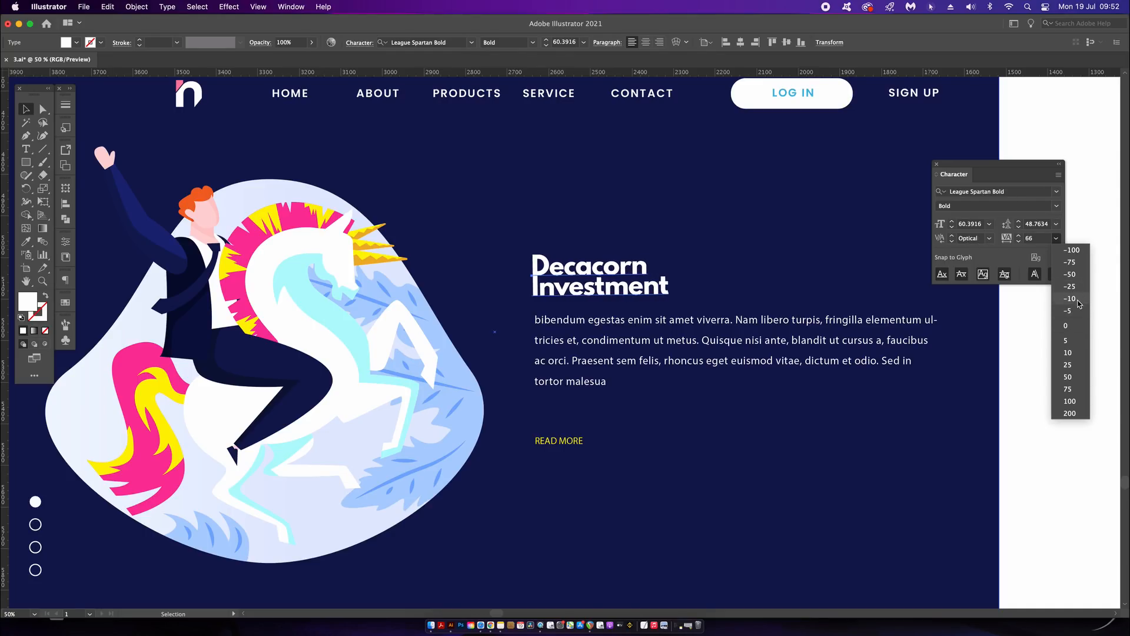
click(1071, 298)
click(1018, 222)
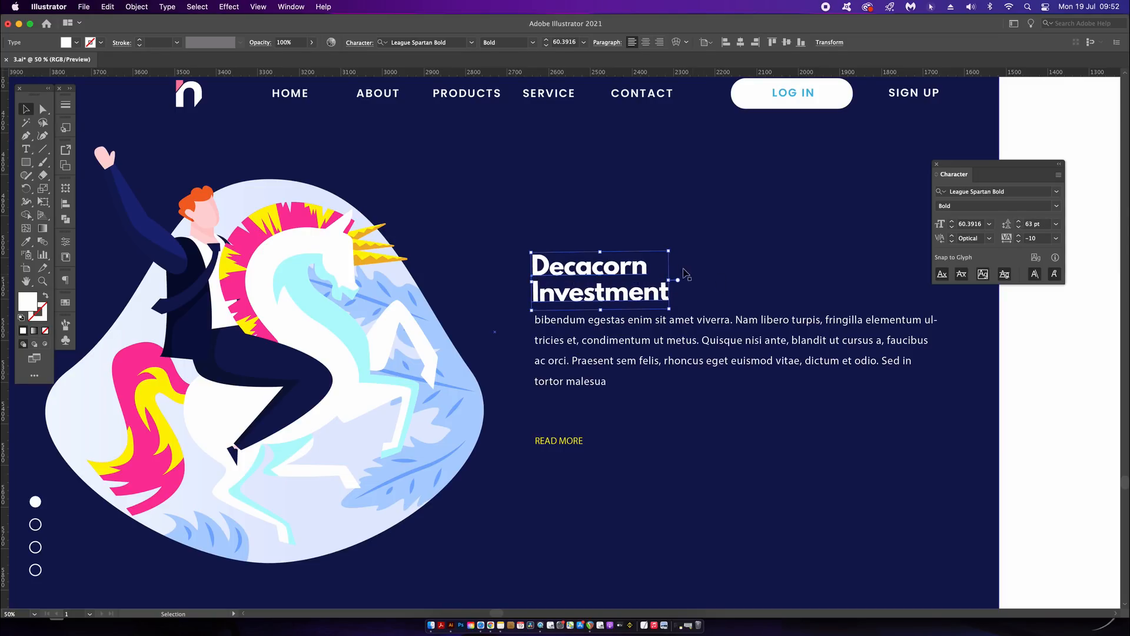
Step: Scale the two-line Decacorn Investment heading up to about 107 pt
drag(669, 251, 764, 209)
click(1094, 353)
scroll(1096, 356, down, 1)
drag(1063, 351, 986, 361)
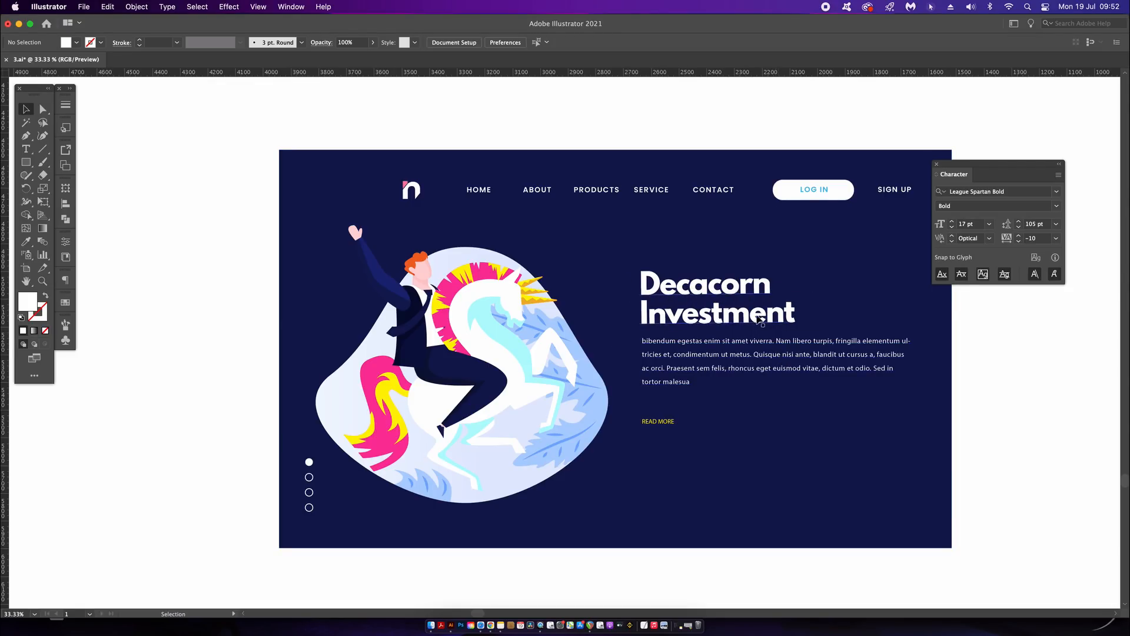
click(766, 282)
drag(796, 266, 802, 263)
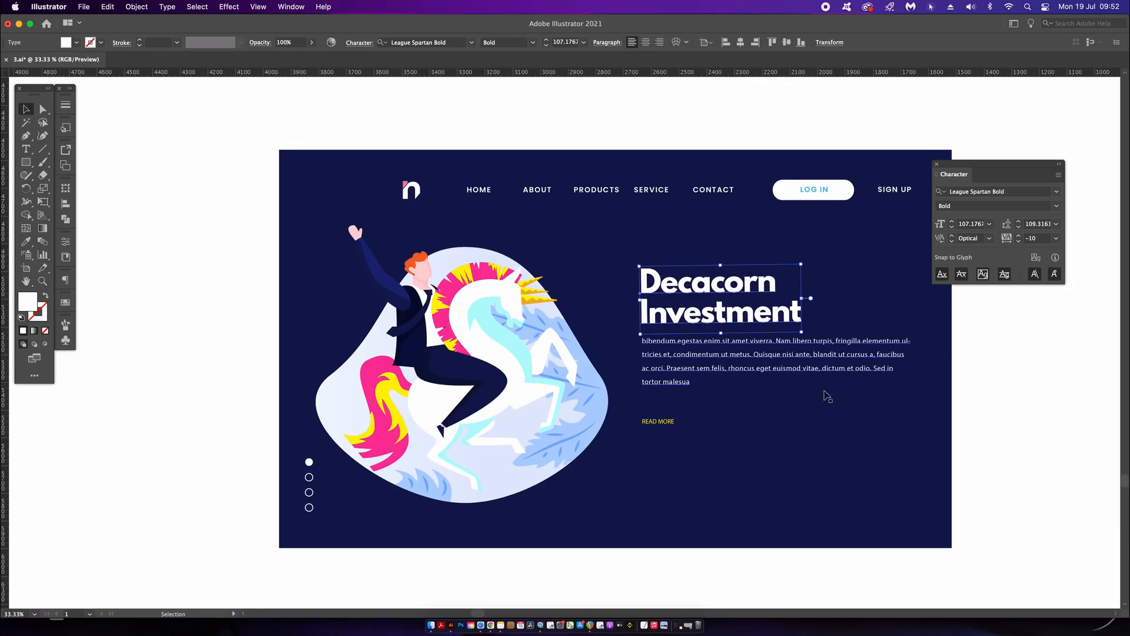
Step: Move the body paragraph down slightly from the heading and narrow its text frame
drag(706, 373, 707, 379)
click(1048, 406)
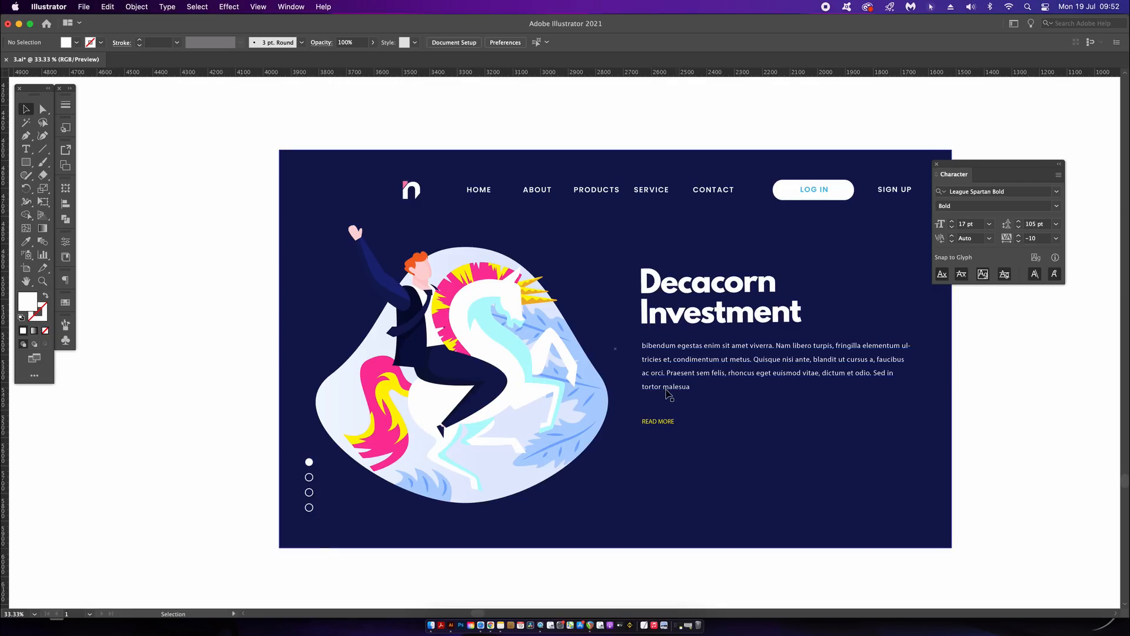
click(666, 390)
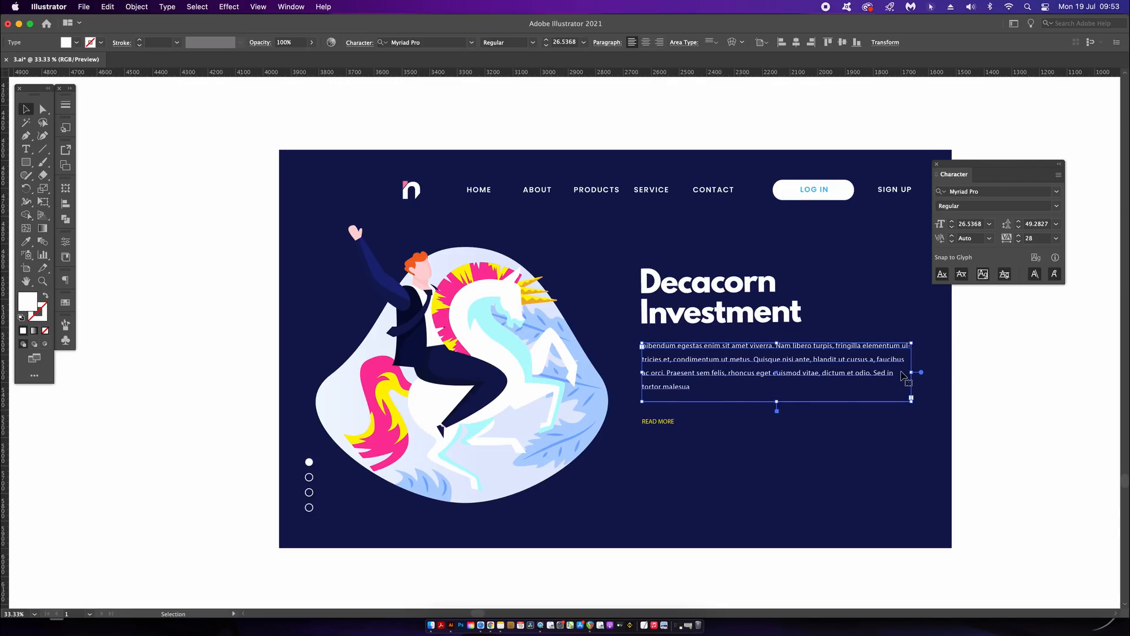
drag(911, 372, 870, 372)
click(1001, 390)
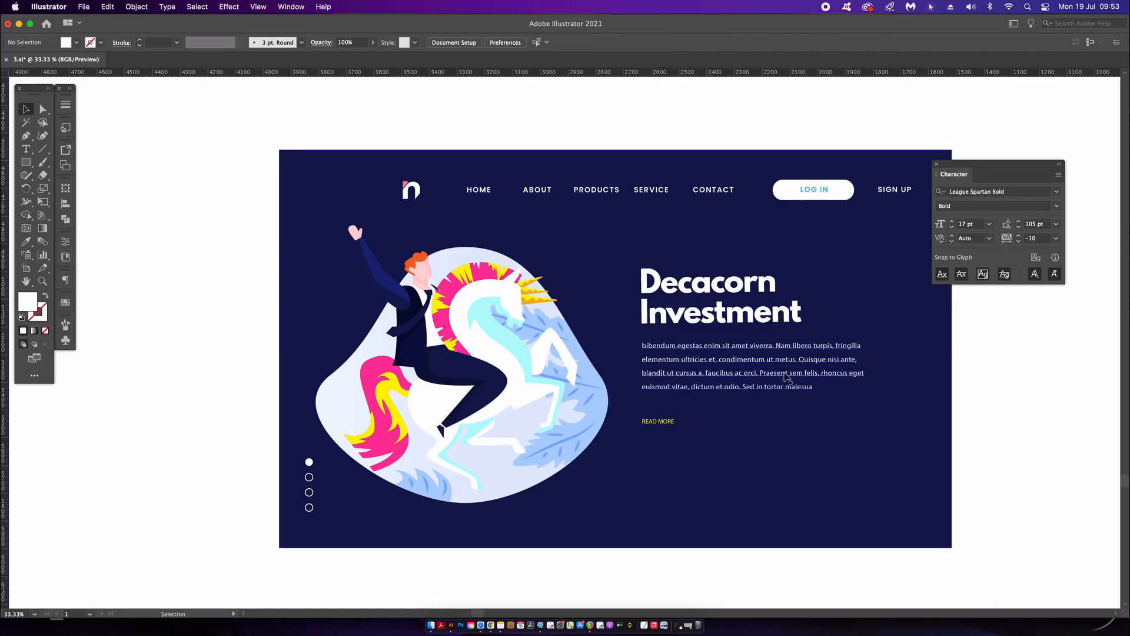
Step: Set the body paragraph's kerning to Optical and its tracking to 50
click(759, 379)
click(1056, 238)
click(1068, 370)
key(super+equal)
key(super+shift+a)
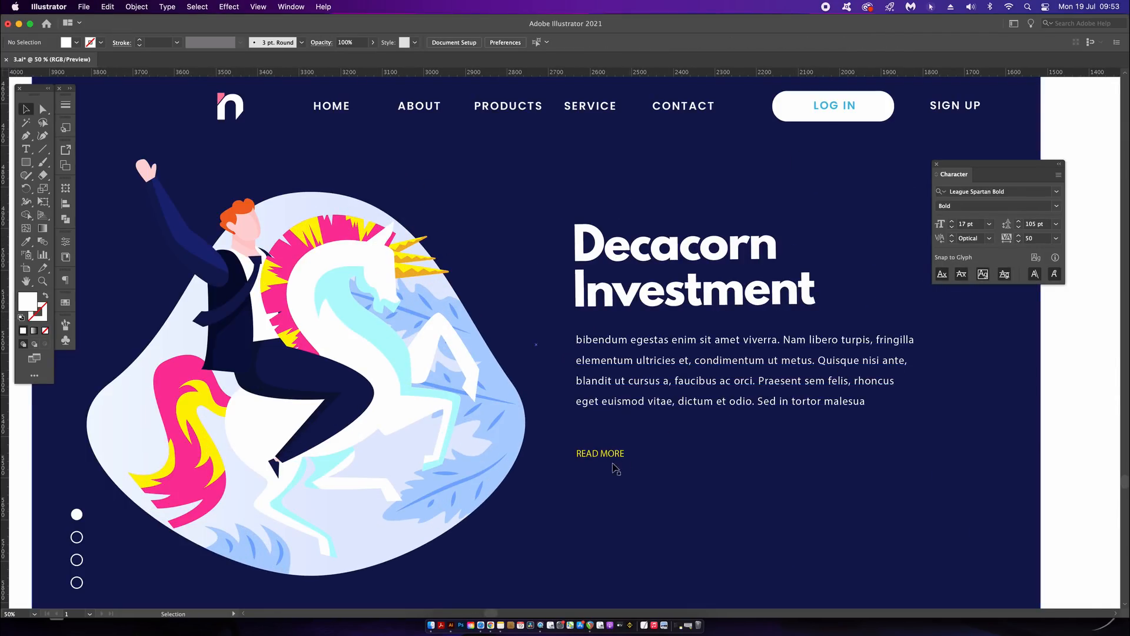
Step: Raise READ MORE slightly, give it the pink sampled from the horse's mane, and draw a fully rounded pink rectangle below it
drag(610, 461, 617, 457)
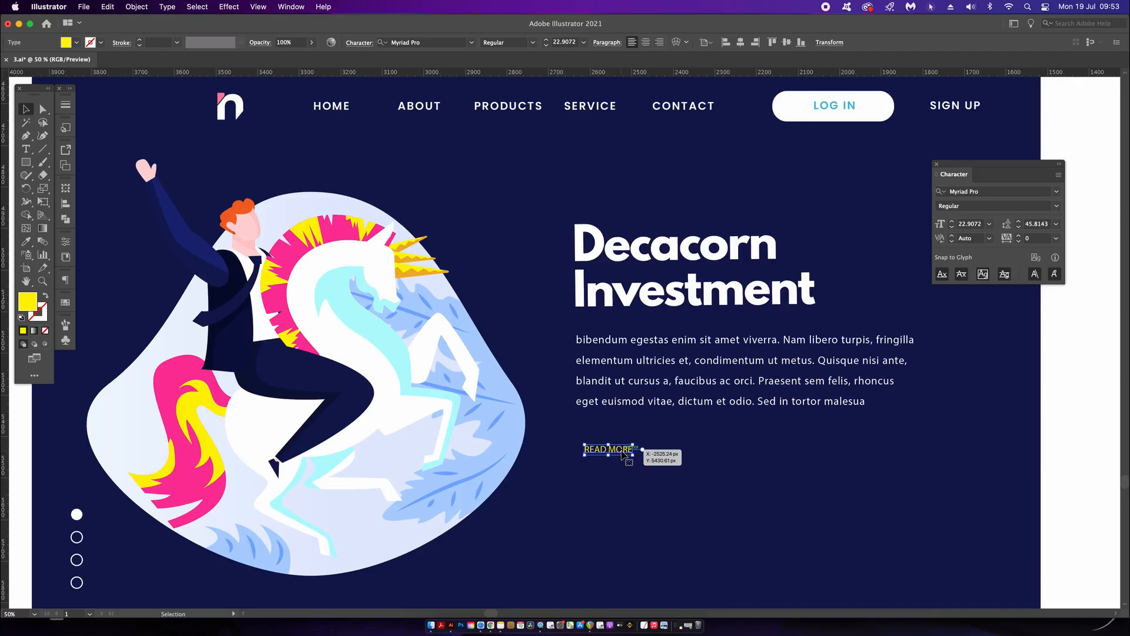
key(i)
click(295, 251)
key(m)
drag(572, 478, 711, 520)
key(a)
mouse_move(702, 487)
mouse_down()
mouse_move(702, 538)
mouse_move(742, 500)
mouse_up()
Step: Bring the READ MORE text to the front and match its style to the white body paragraph with the Eyedropper
key(v)
click(607, 450)
click(137, 6)
mouse_move(147, 34)
click(274, 35)
key(i)
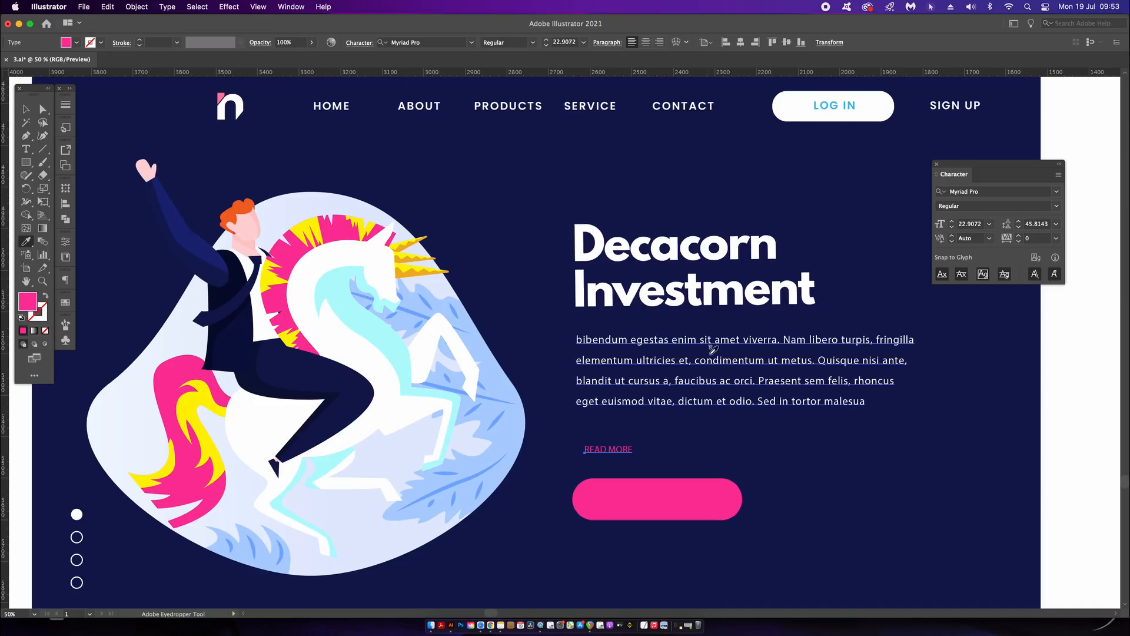
click(712, 354)
key(v)
Step: Set the READ MORE label in Aileron Bold with Optical kerning and tracking of 5
click(137, 7)
mouse_move(168, 7)
click(318, 186)
click(1056, 238)
click(1065, 287)
click(991, 239)
click(993, 242)
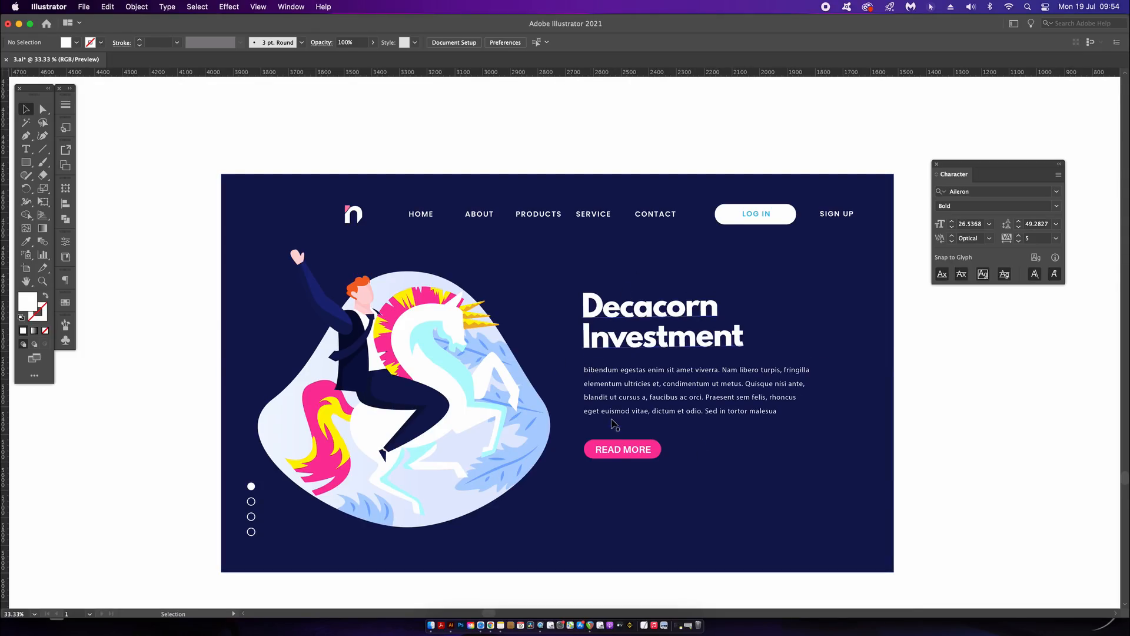
Step: Move the body paragraph up toward the heading and reposition the READ MORE button beneath it
scroll(630, 385, up, 2)
drag(624, 358, 623, 336)
click(671, 516)
shift+click(687, 515)
drag(664, 508, 662, 449)
scroll(668, 447, down, 4)
click(974, 437)
scroll(973, 438, down, 1)
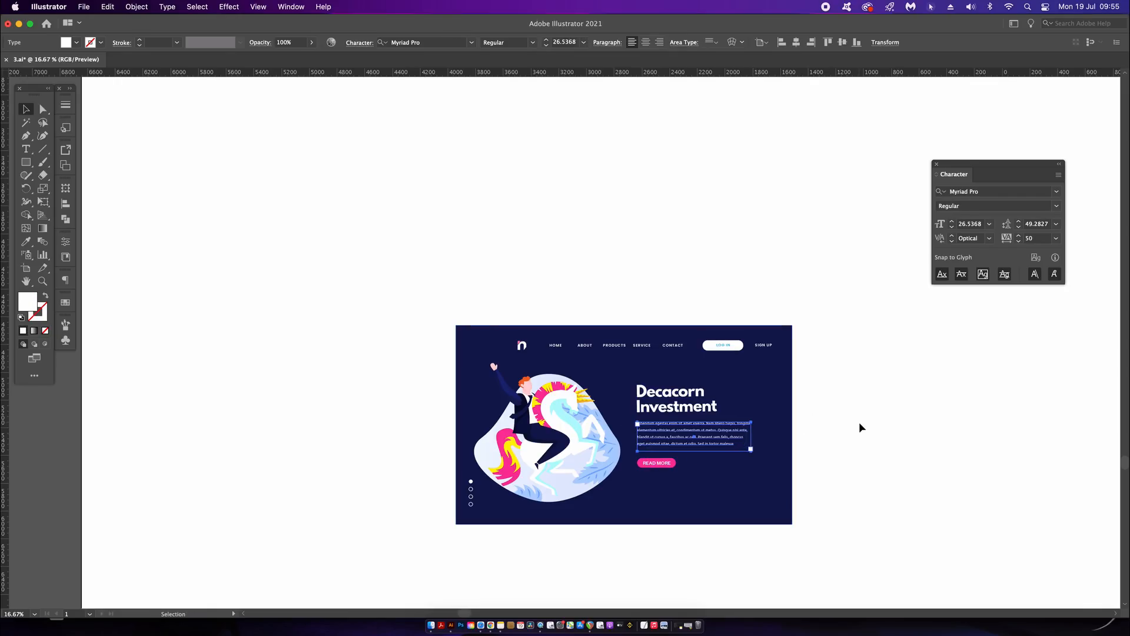
Step: Nudge the body paragraph slightly closer to the Decacorn Investment heading
click(860, 426)
scroll(759, 424, up, 1)
scroll(760, 428, up, 1)
click(716, 428)
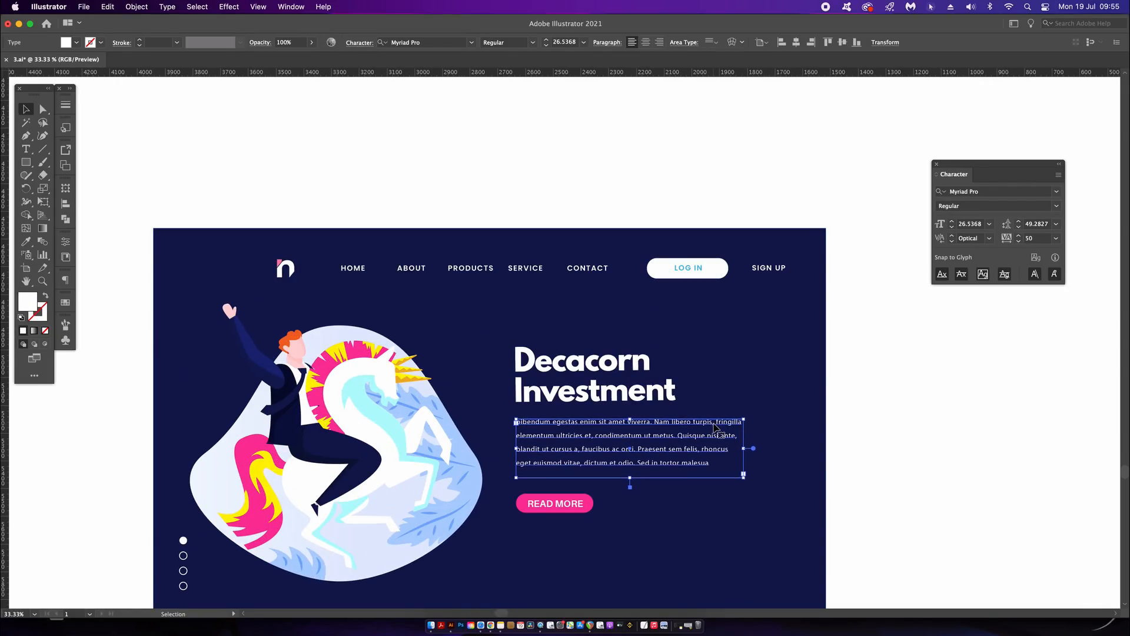
click(878, 373)
scroll(928, 424, down, 2)
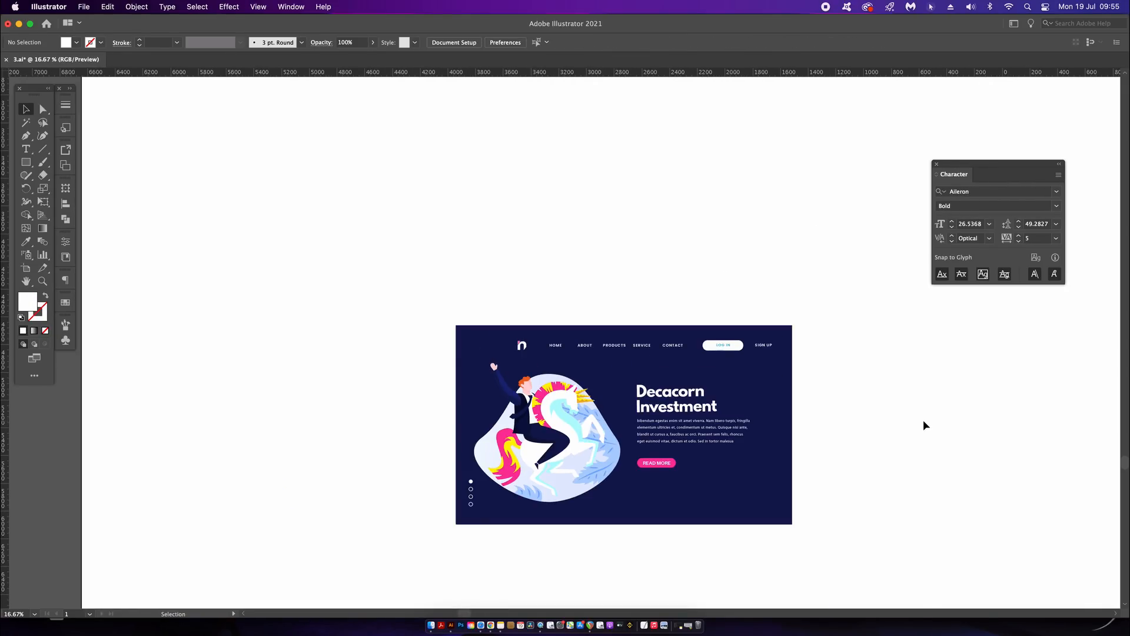
Step: Move the heading, body paragraph and READ MORE button together slightly right and down
scroll(843, 426, up, 1)
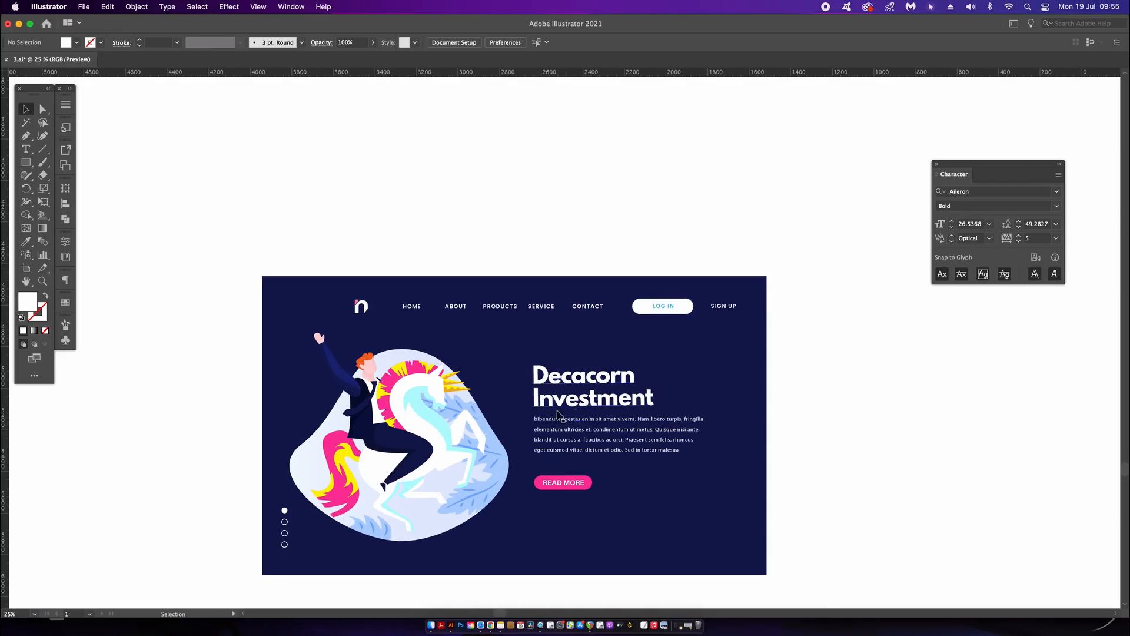
click(651, 406)
shift+click(642, 449)
shift+click(567, 482)
drag(567, 482, 578, 489)
click(896, 416)
Step: Shift the heading and body paragraph slightly up, away from the READ MORE button
scroll(898, 416, right, 1)
click(635, 418)
shift+click(643, 436)
drag(689, 378, 698, 373)
click(958, 403)
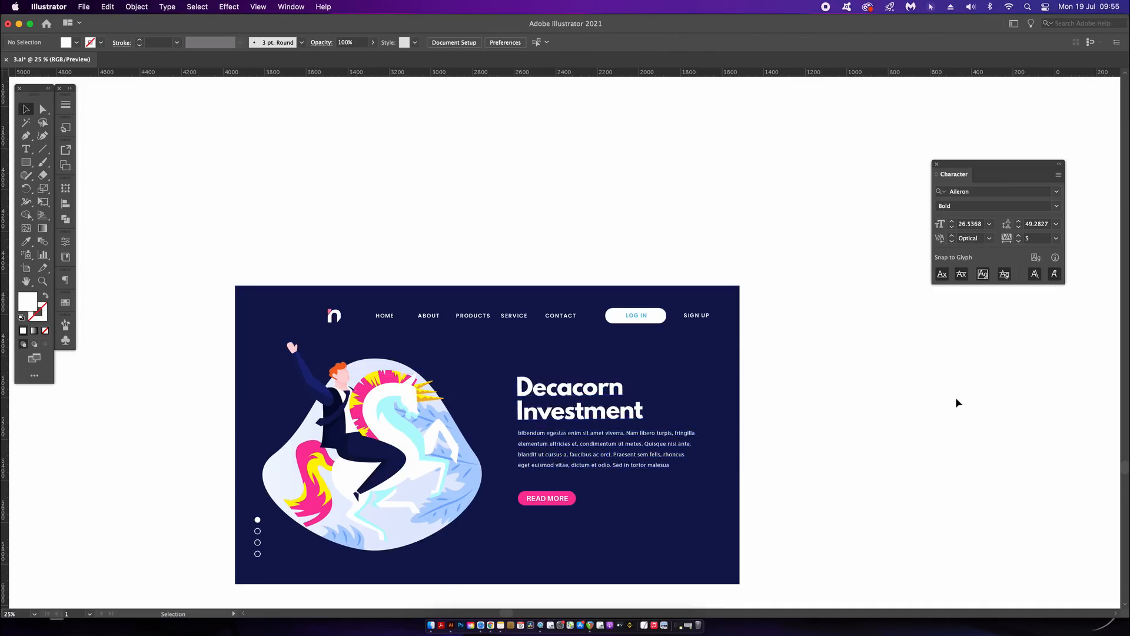
Step: Move the READ MORE button and its label slightly up toward the body paragraph
scroll(533, 514, up, 2)
drag(638, 469, 593, 485)
drag(592, 485, 592, 478)
click(1004, 458)
scroll(1004, 459, down, 2)
scroll(1001, 454, right, 1)
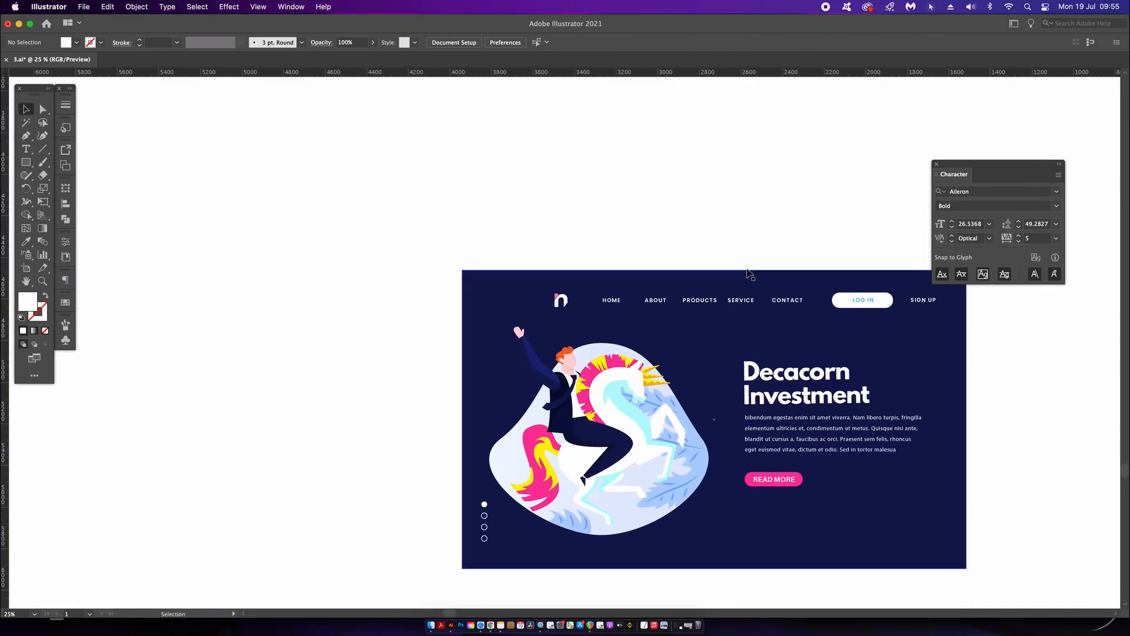
Step: Move the unicorn rider illustration about 20 px to the right
scroll(716, 231, right, 3)
click(510, 426)
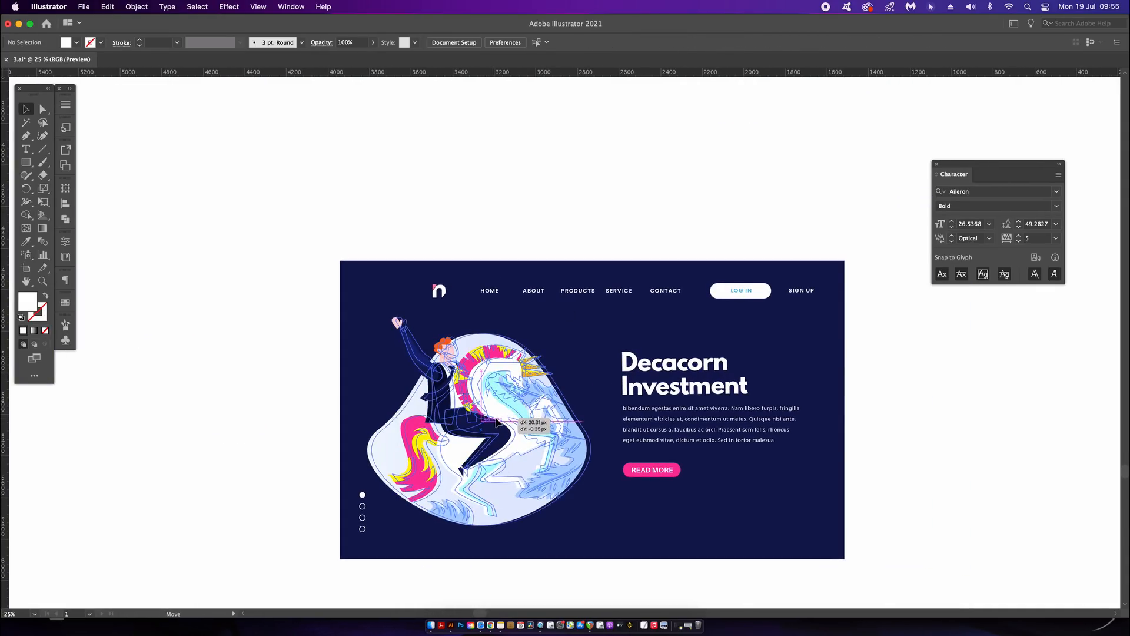
drag(499, 423, 500, 422)
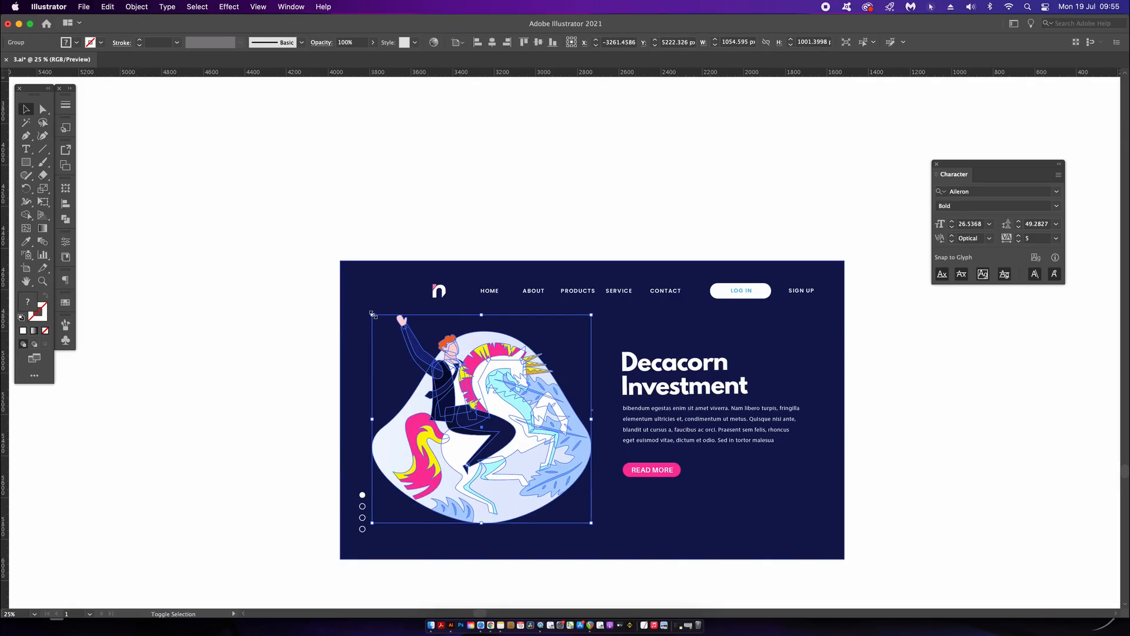
click(319, 278)
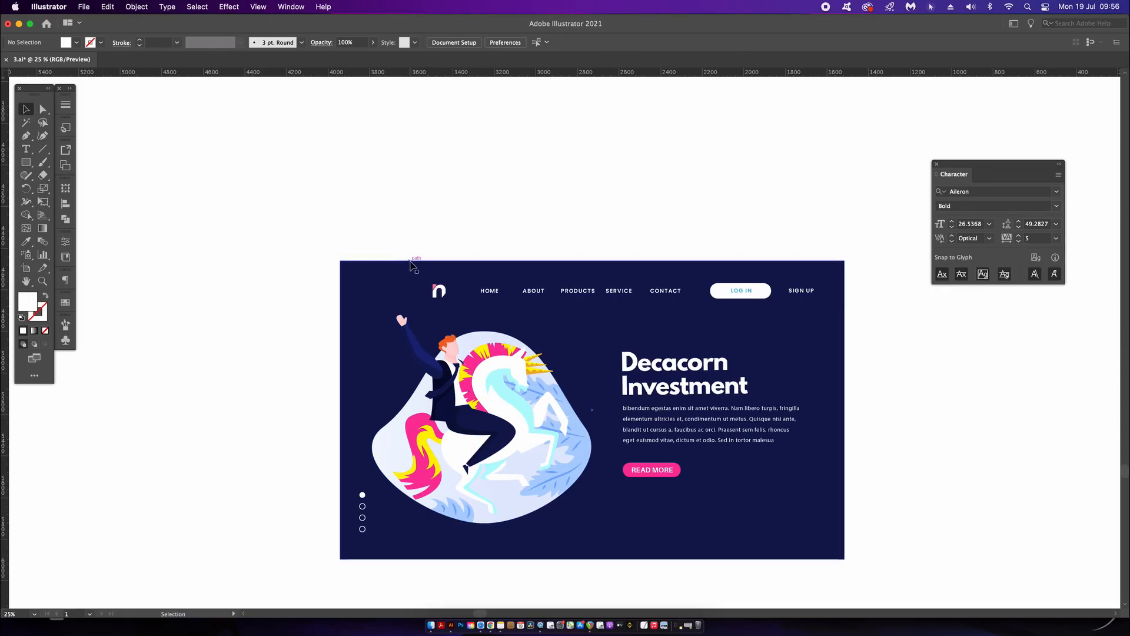
Step: Move the "n" logo left to line up with the left edge of the illustration
click(439, 289)
key(super+equal)
drag(408, 277, 320, 272)
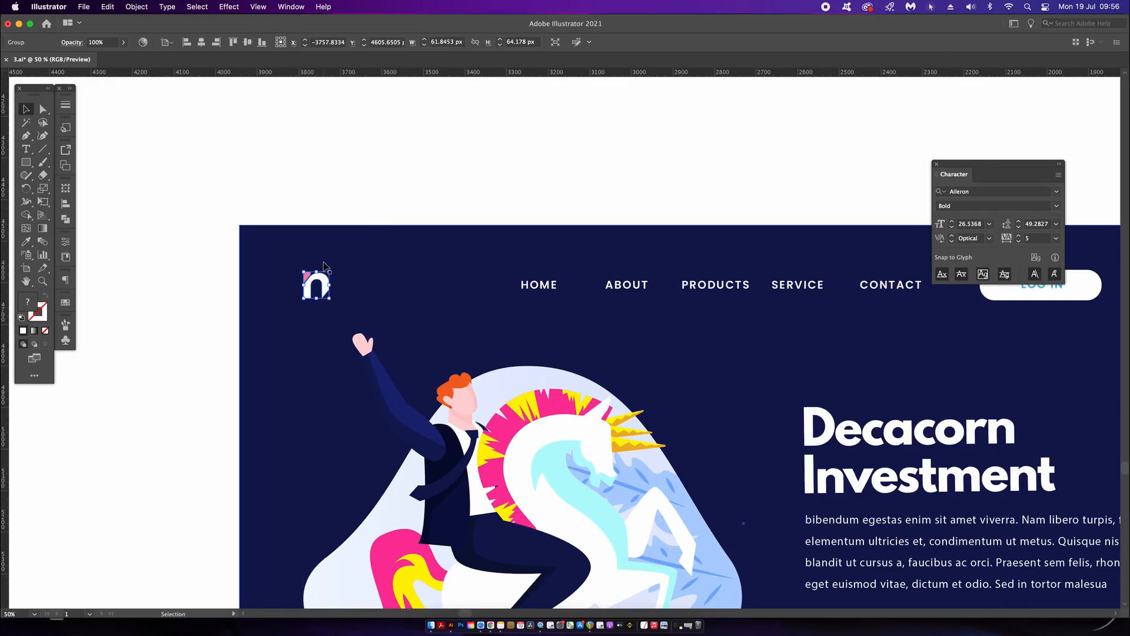